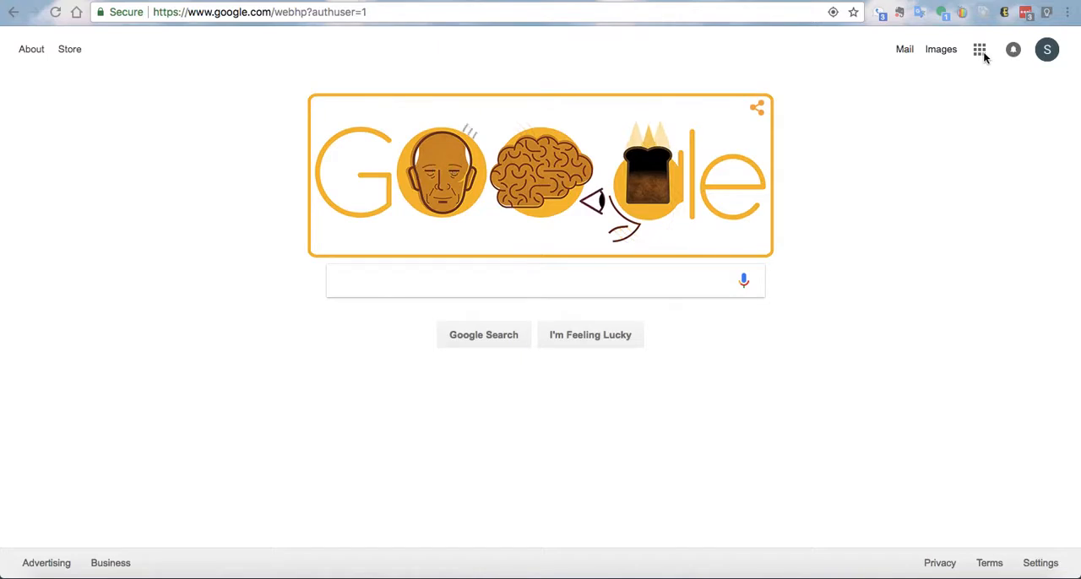
- Open Google Forms and create a new blank form
{"action": "left_click", "coordinate": [980, 54]}
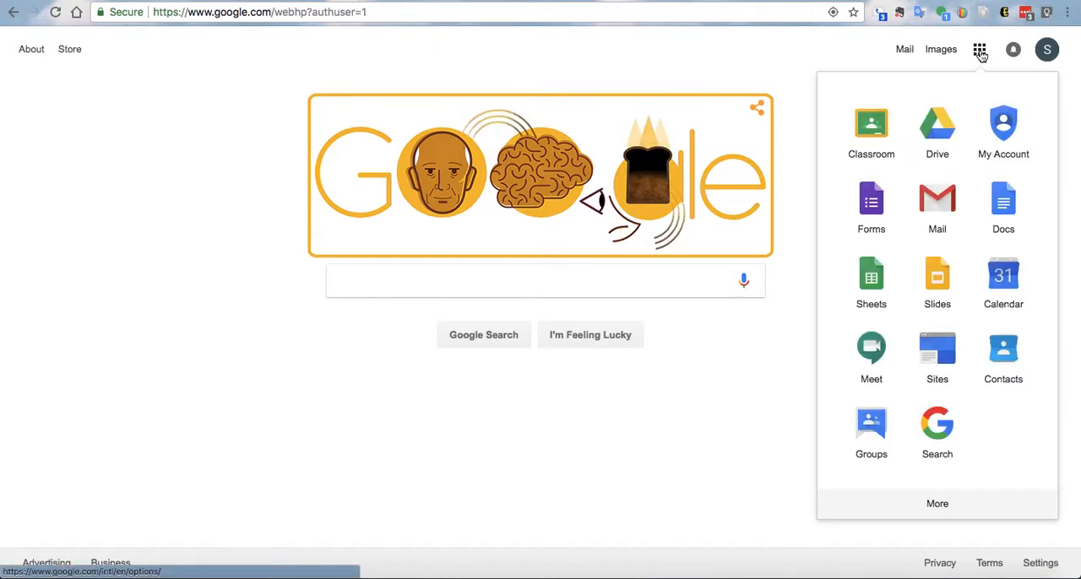
{"action": "left_click", "coordinate": [881, 216]}
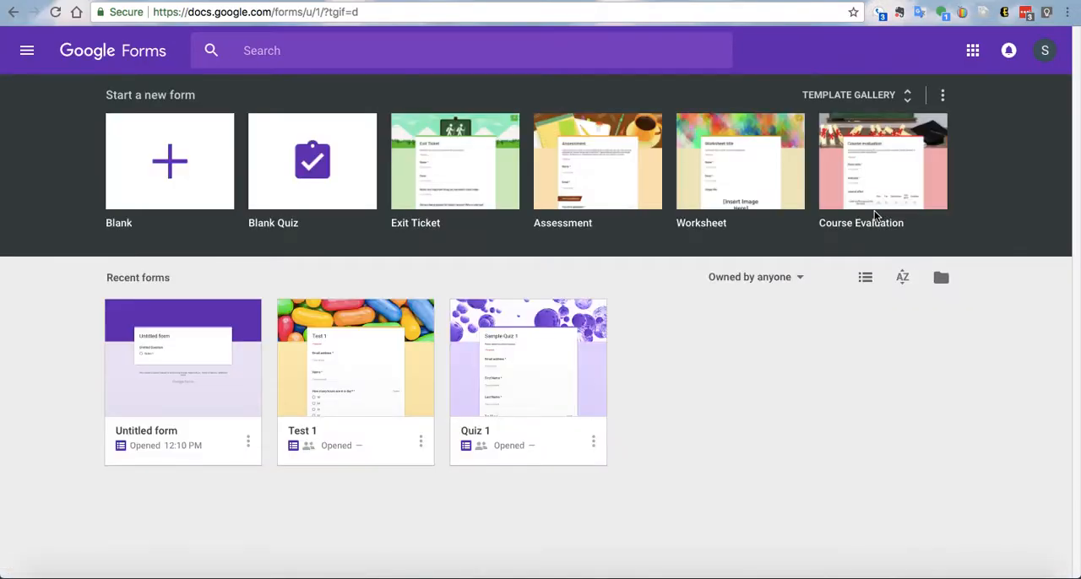
{"action": "left_click", "coordinate": [176, 179]}
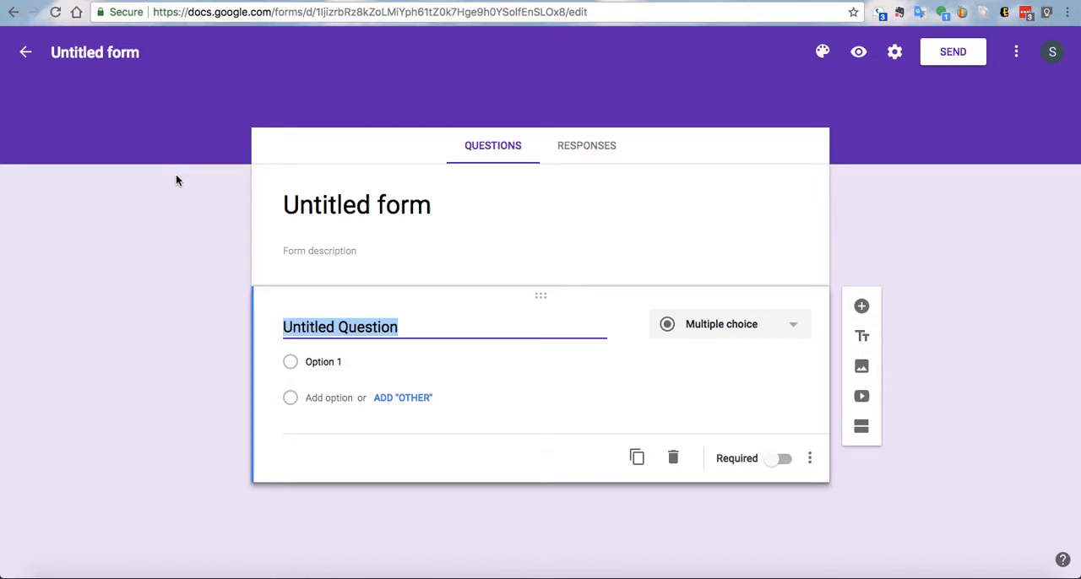
- Title the form "Sample Quiz" and apply the same name to the form's file
{"action": "left_click", "coordinate": [311, 204]}
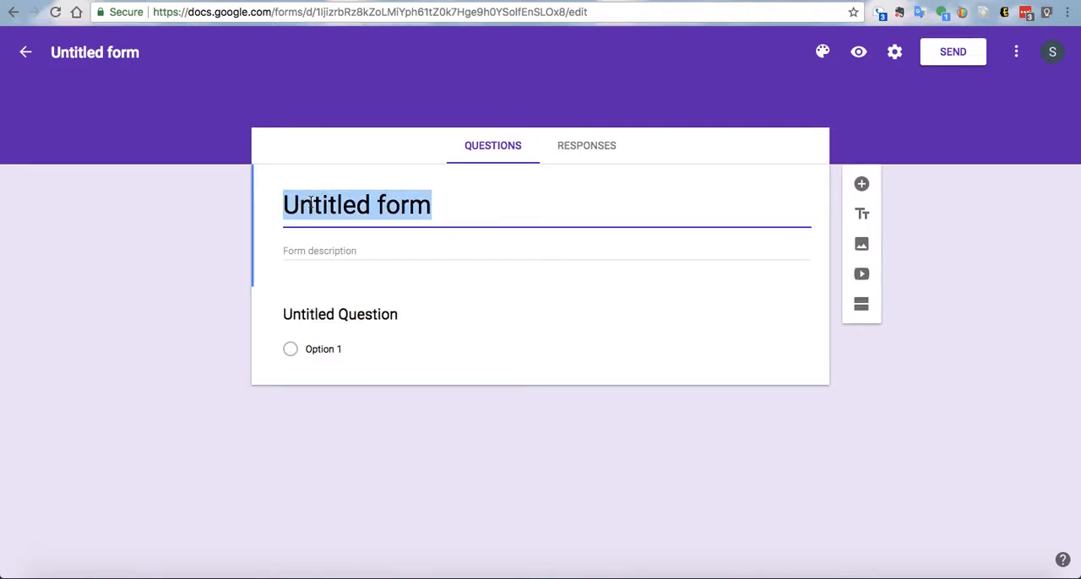
{"action": "type", "text": "SAmple"}
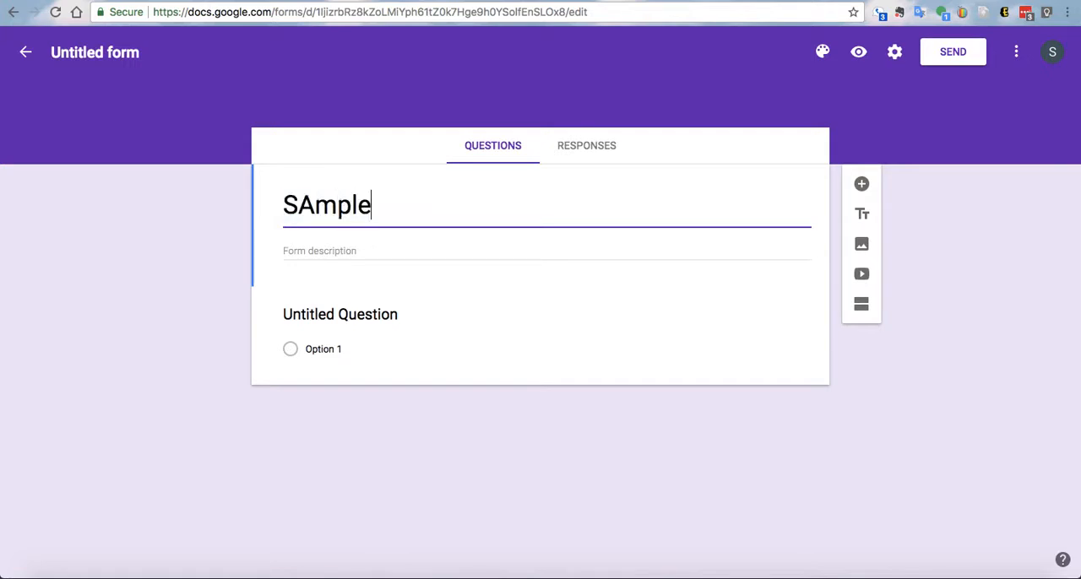
{"action": "key", "text": "Left"}
{"action": "key", "text": "Left"}
{"action": "key", "text": "Left"}
{"action": "key", "text": "Left"}
{"action": "key", "text": "Left"}
{"action": "key", "text": "Right"}
{"action": "key", "text": "BackSpace"}
{"action": "type", "text": "a"}
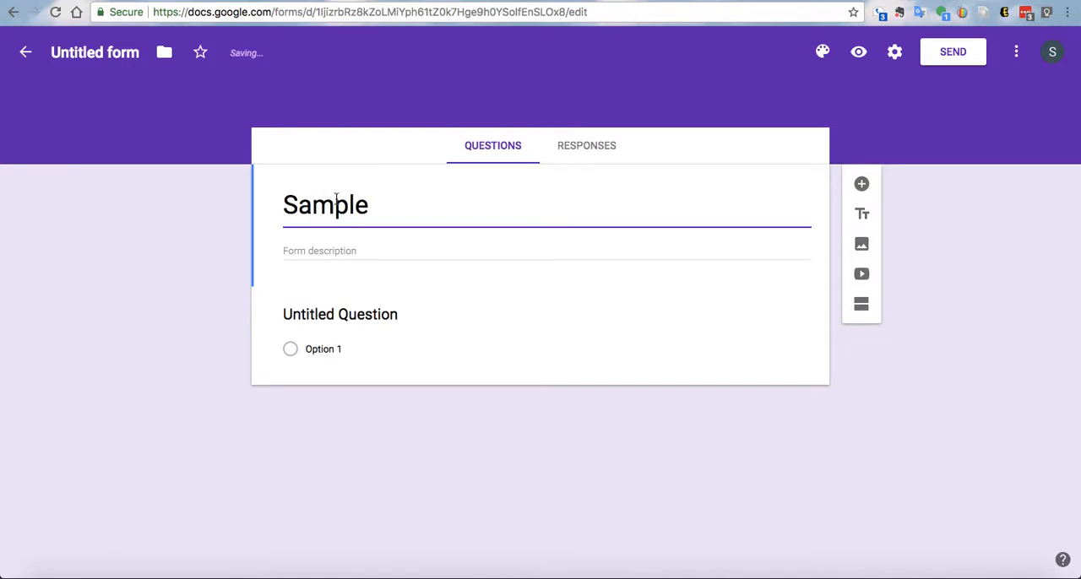
{"action": "left_click", "coordinate": [380, 205]}
{"action": "type", "text": "Quiz"}
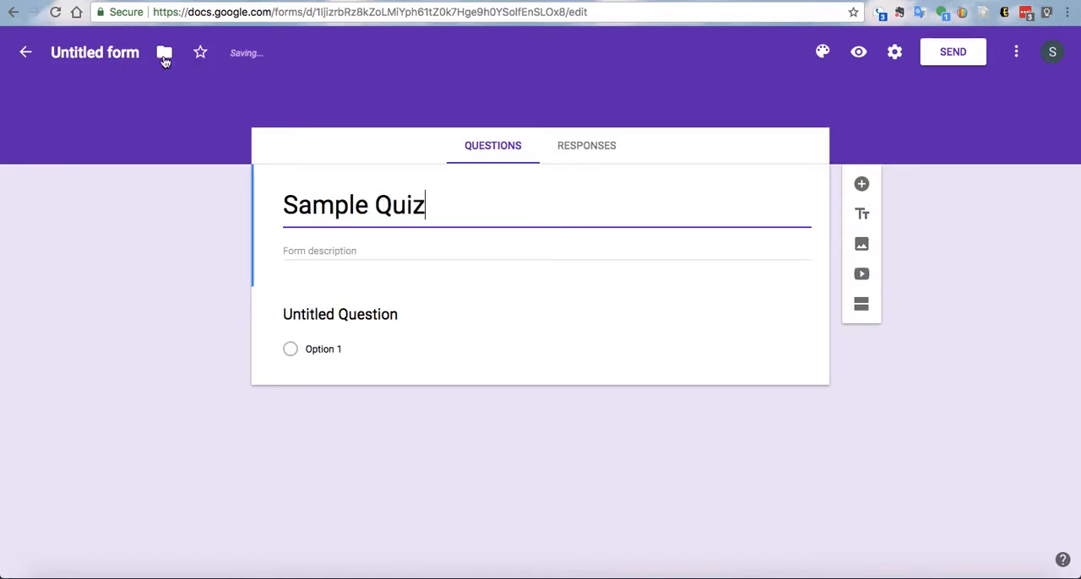
{"action": "left_click", "coordinate": [134, 60]}
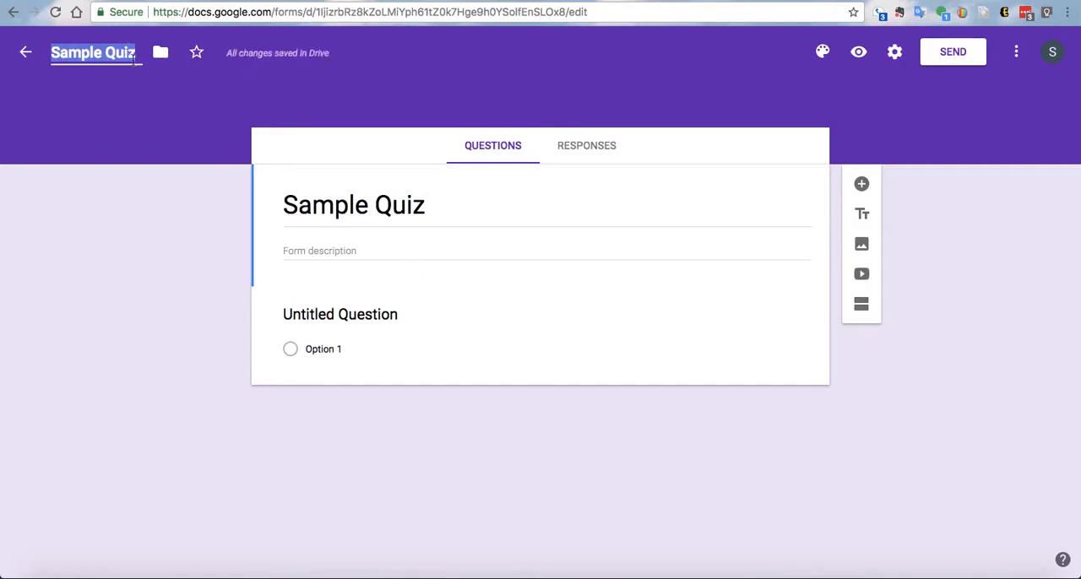
{"action": "left_click", "coordinate": [401, 249]}
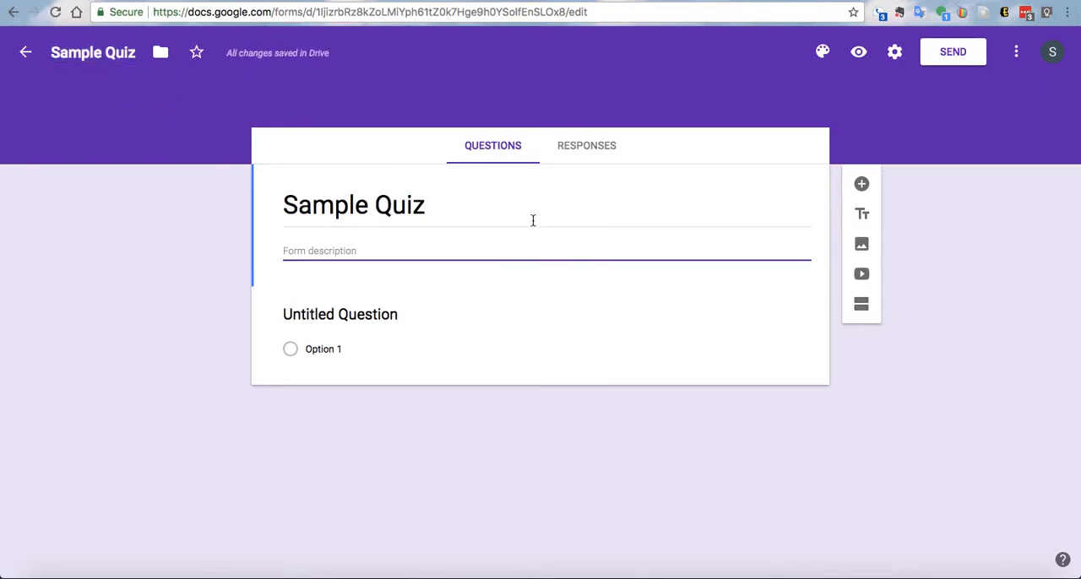
- In the form's presentation settings, enable shuffled question order and disable the link to submit another response
{"action": "left_click", "coordinate": [895, 54]}
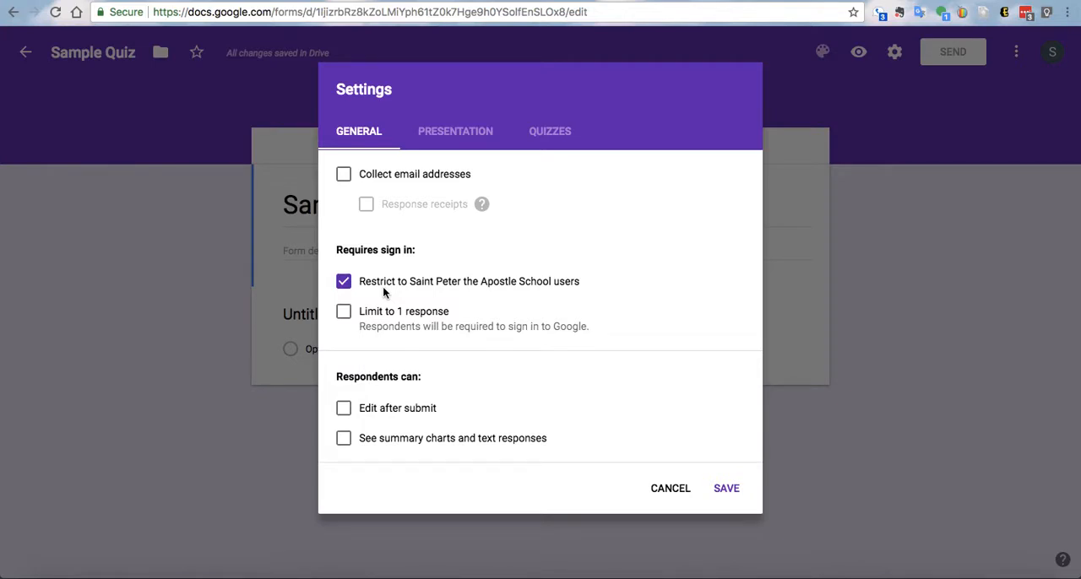
{"action": "left_click", "coordinate": [462, 141]}
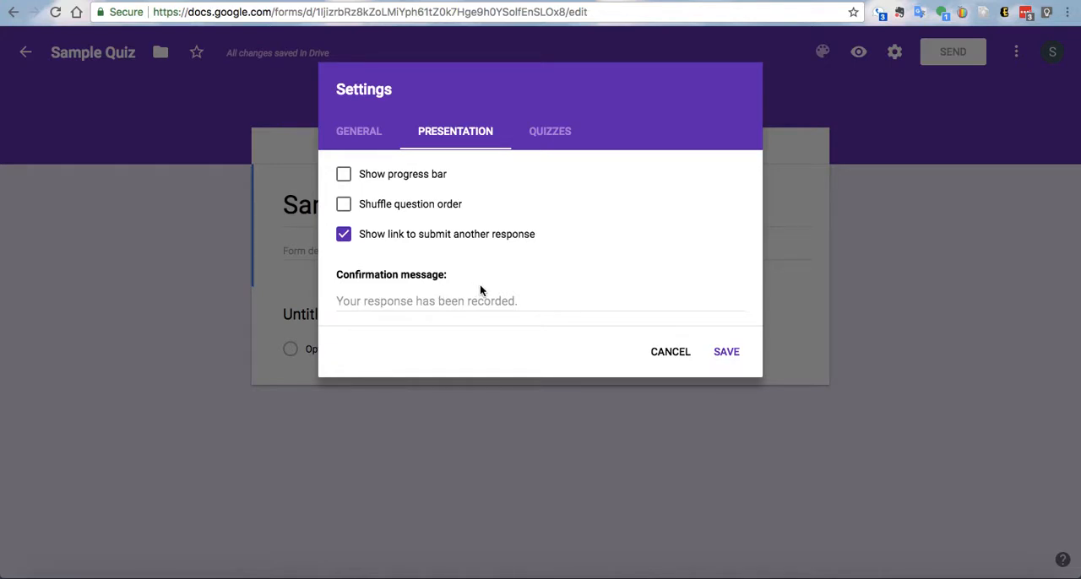
{"action": "left_click", "coordinate": [343, 206]}
{"action": "left_click", "coordinate": [343, 236]}
- Make the form a quiz and save the settings
{"action": "left_click", "coordinate": [566, 132]}
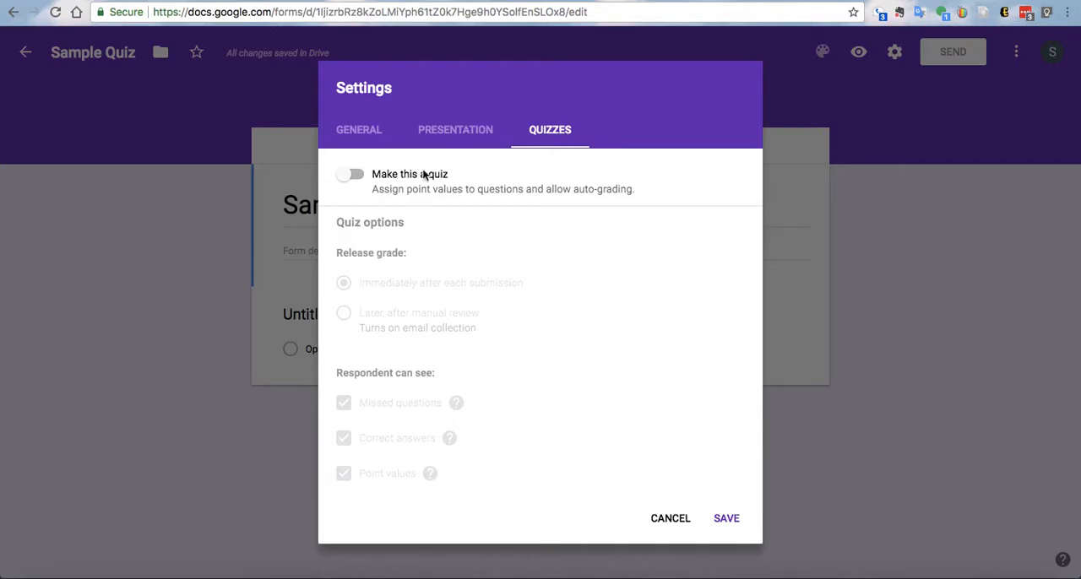
{"action": "left_click", "coordinate": [348, 177]}
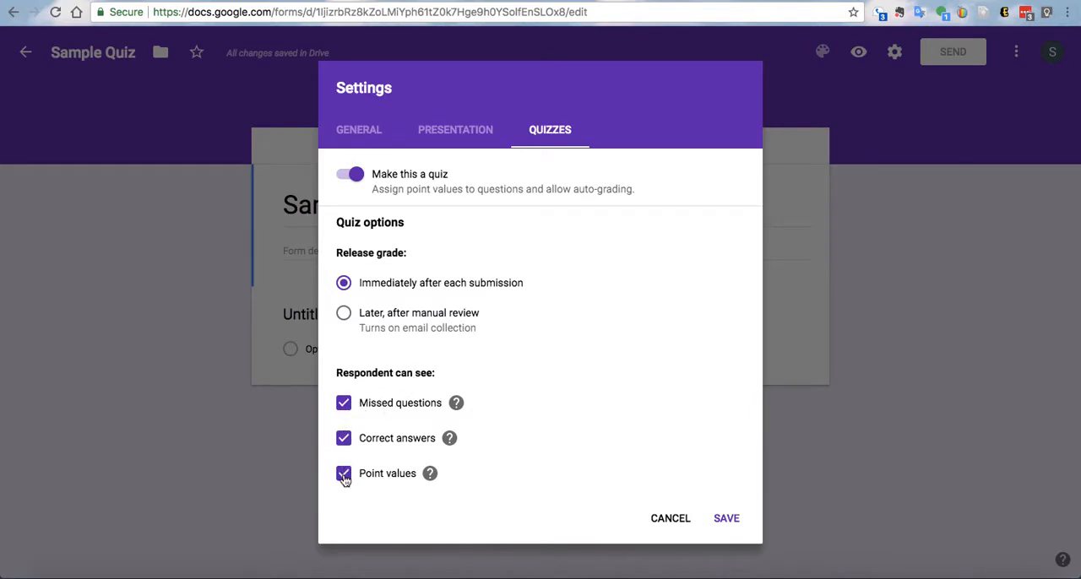
{"action": "left_click", "coordinate": [725, 520]}
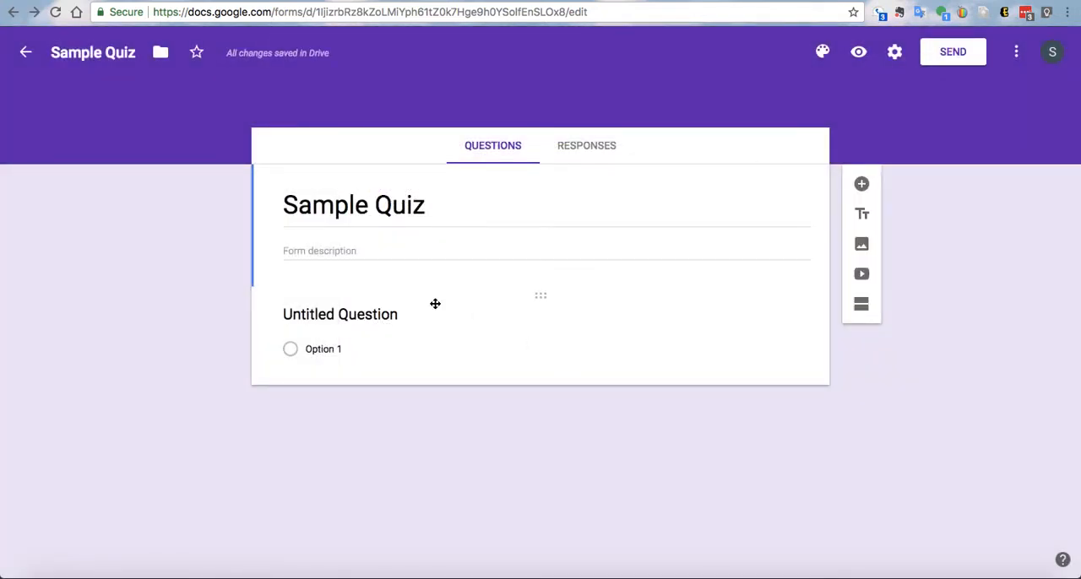
- Replace the untitled question's text with "2 + 2="
{"action": "left_click", "coordinate": [390, 313]}
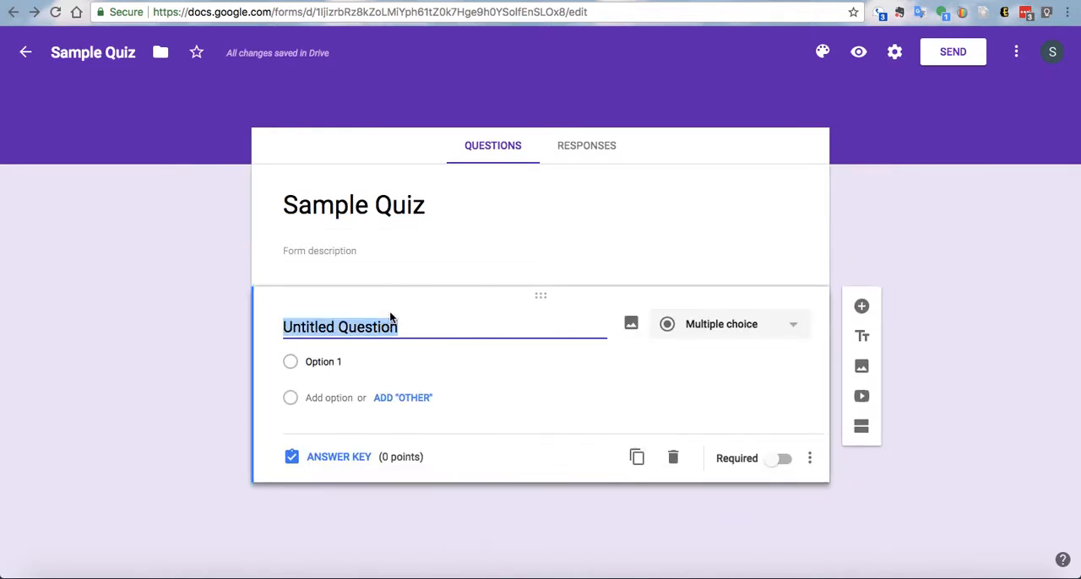
{"action": "type", "text": "2"}
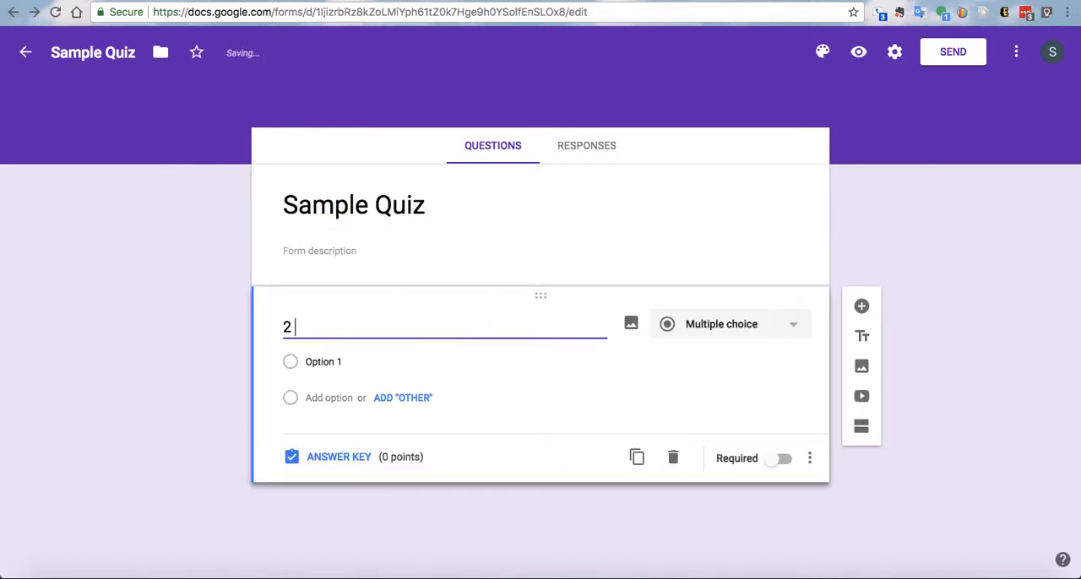
{"action": "type", "text": " + 2="}
- Enter 4, 5 and 6 as the answer options for the "2 + 2=" question
{"action": "left_click", "coordinate": [349, 363]}
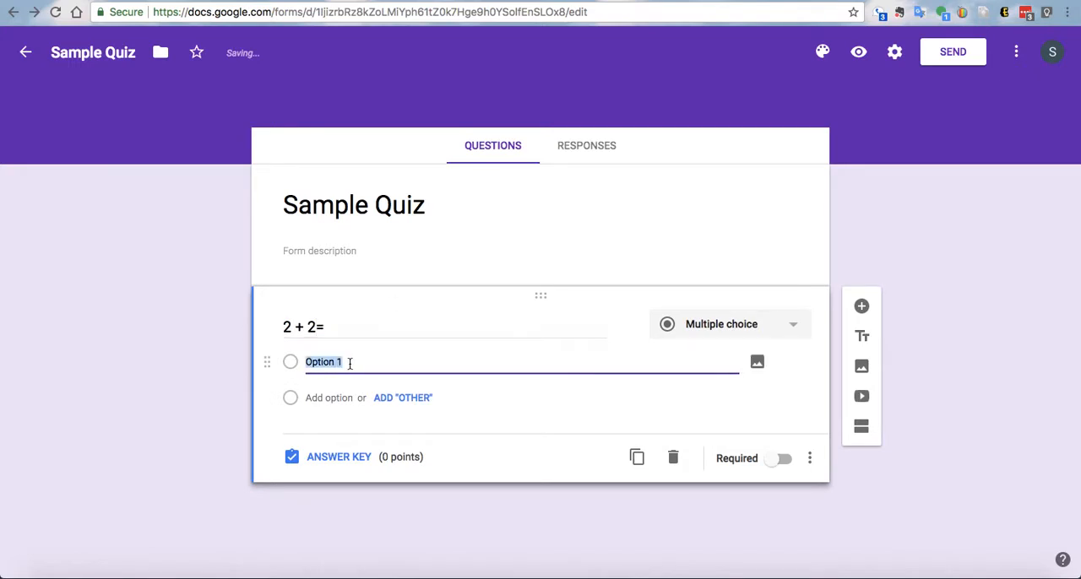
{"action": "type", "text": "4"}
{"action": "key", "text": "Return"}
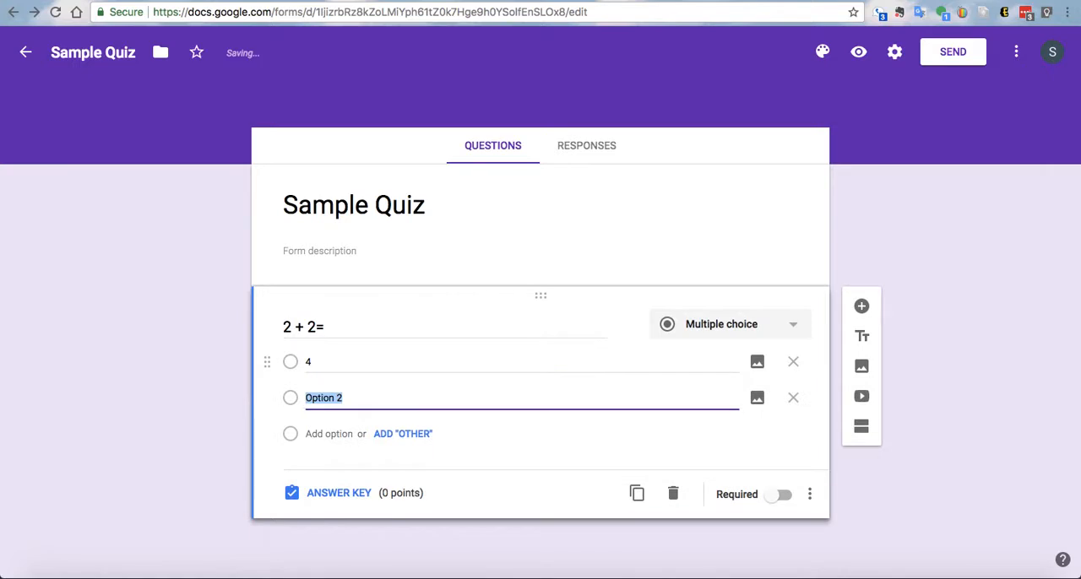
{"action": "type", "text": "5"}
{"action": "key", "text": "Return"}
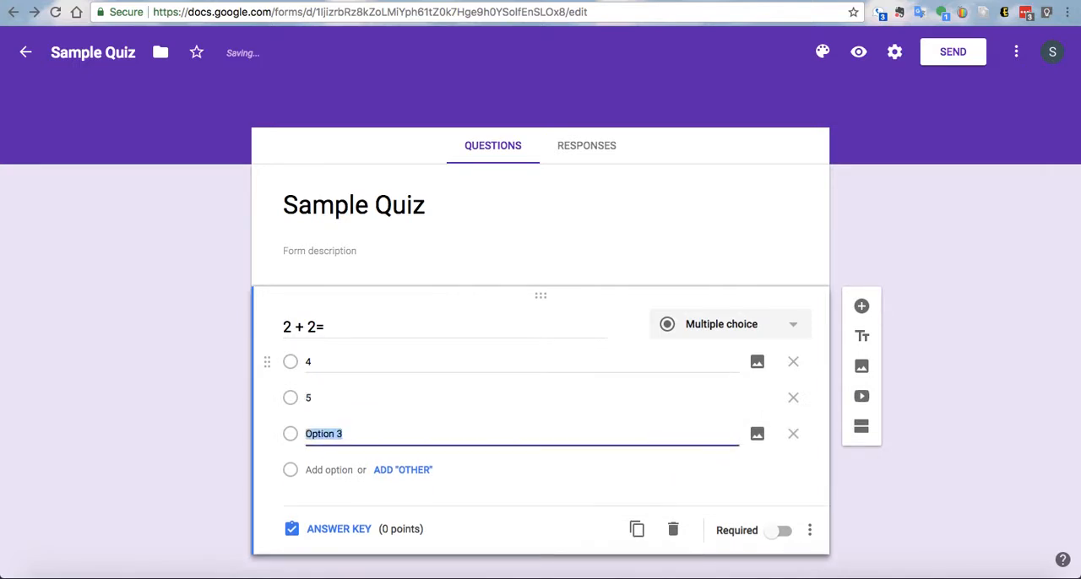
{"action": "type", "text": "6"}
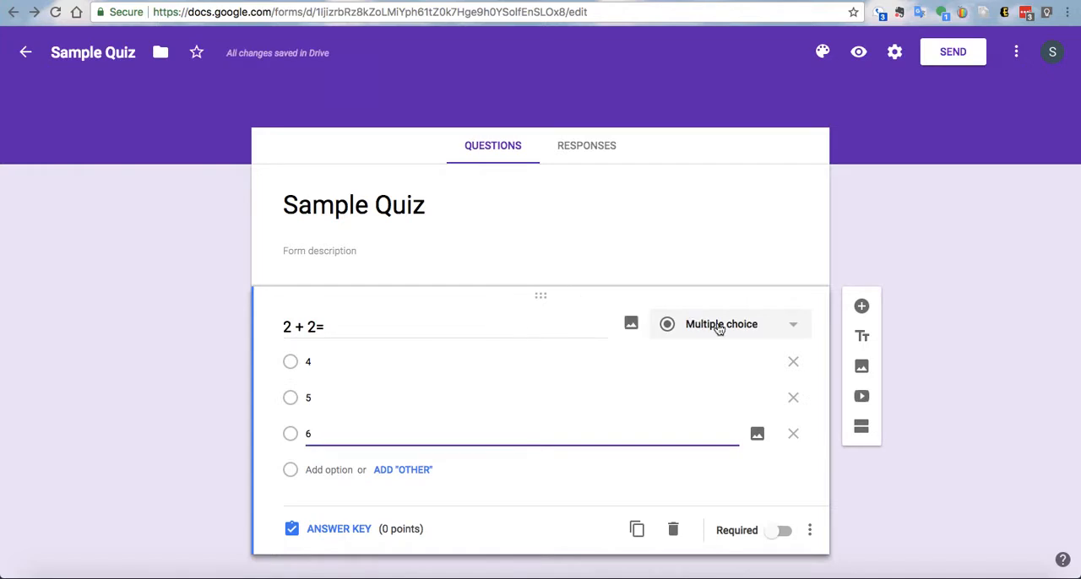
{"action": "left_click", "coordinate": [796, 328]}
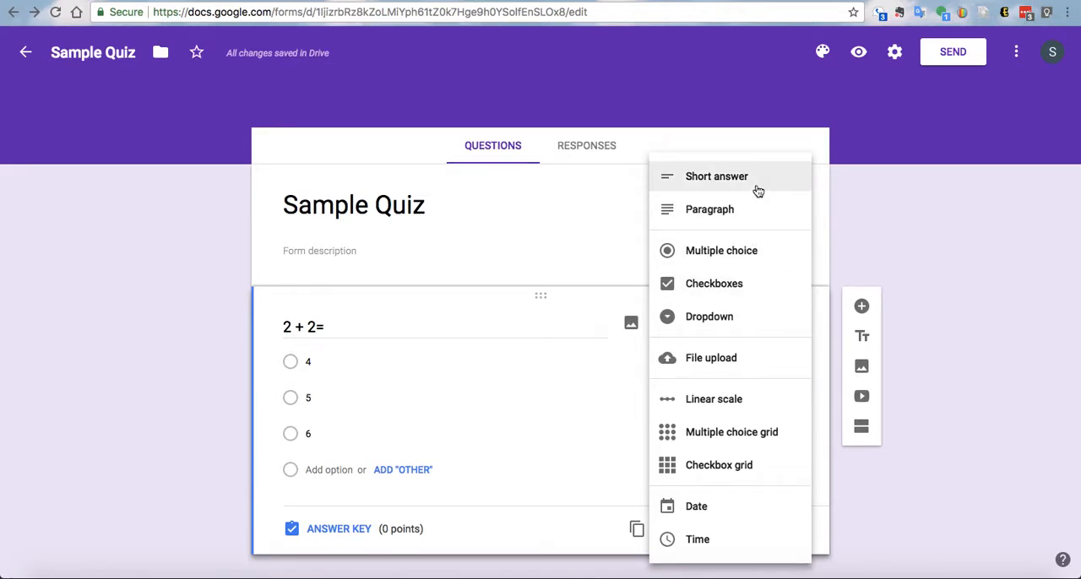
{"action": "left_click", "coordinate": [604, 448]}
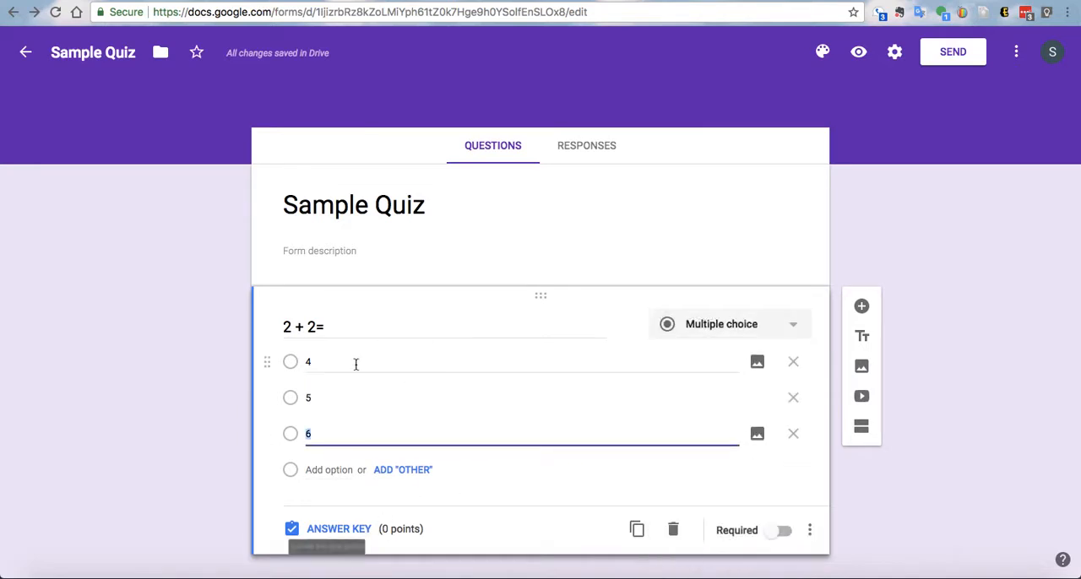
- In the answer key for "2 + 2=", assign 2 points, mark 4 as correct and return to the question
{"action": "left_click", "coordinate": [326, 534]}
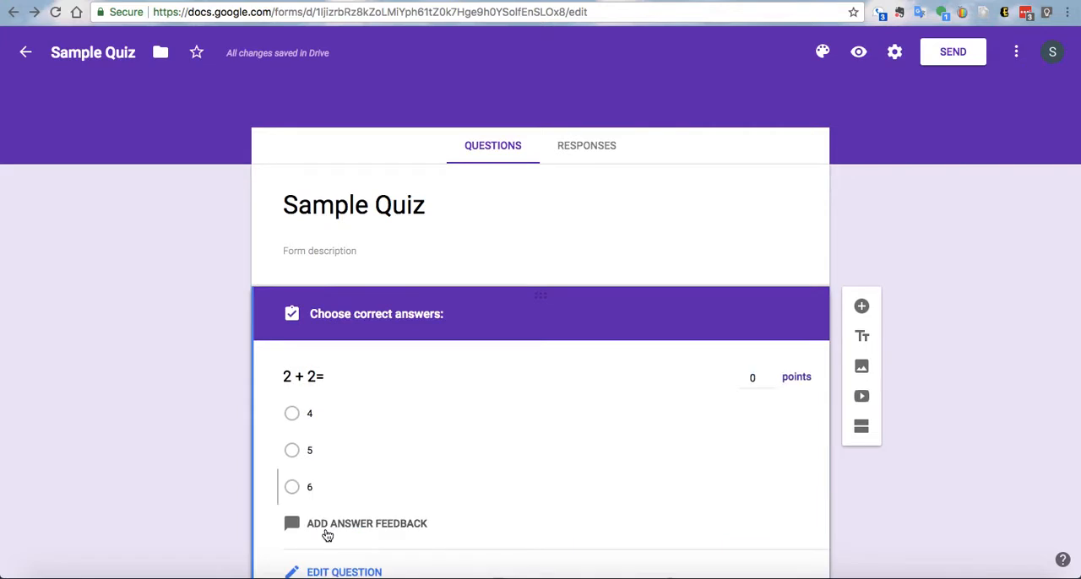
{"action": "left_click", "coordinate": [772, 384]}
{"action": "left_click", "coordinate": [772, 382]}
{"action": "left_click", "coordinate": [772, 382]}
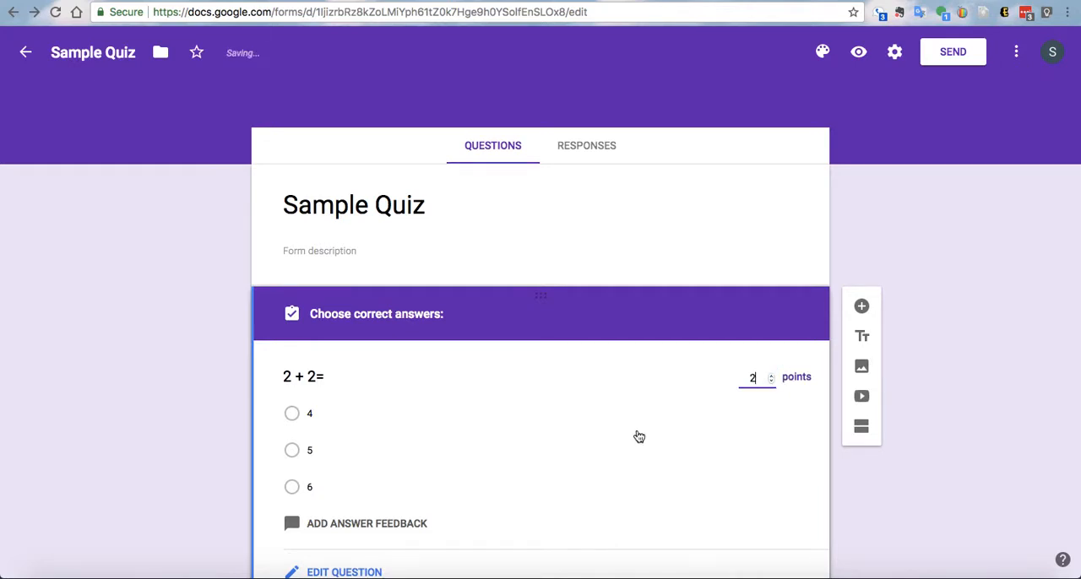
{"action": "scroll", "coordinate": [640, 437], "scroll_direction": "down", "scroll_amount": 2}
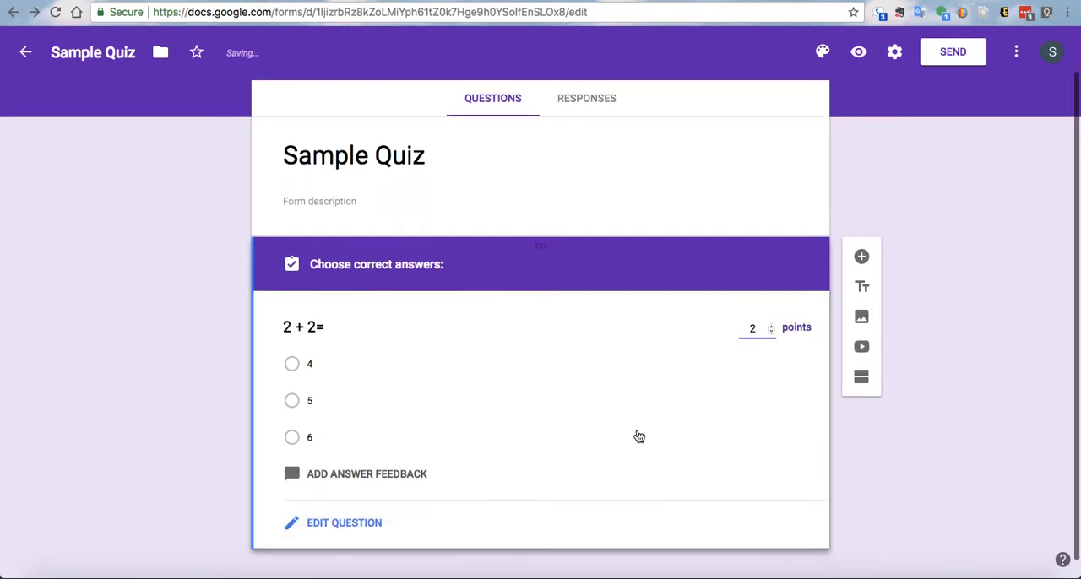
{"action": "left_click", "coordinate": [292, 364]}
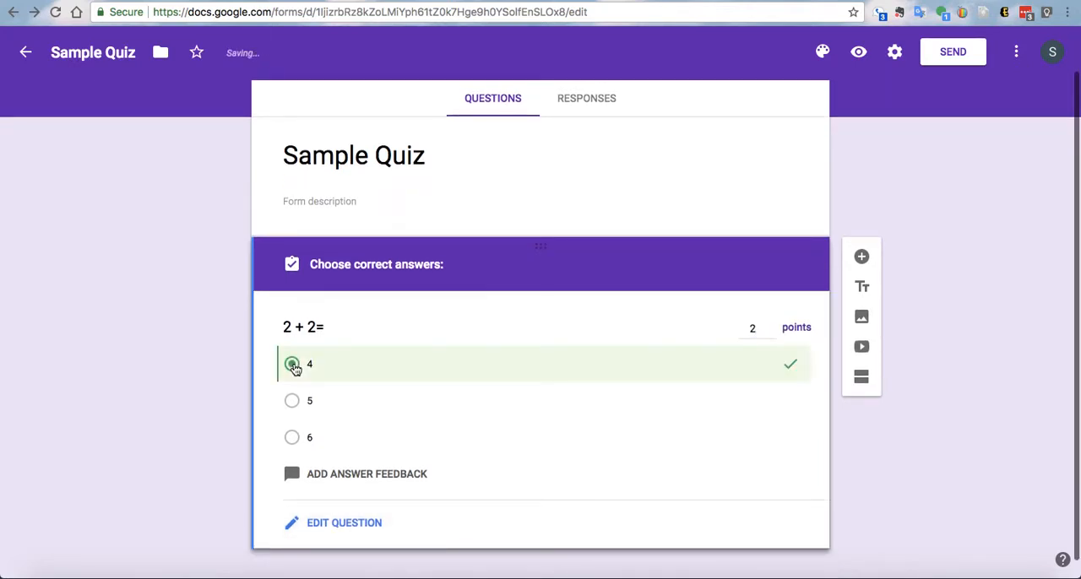
{"action": "left_click", "coordinate": [354, 529]}
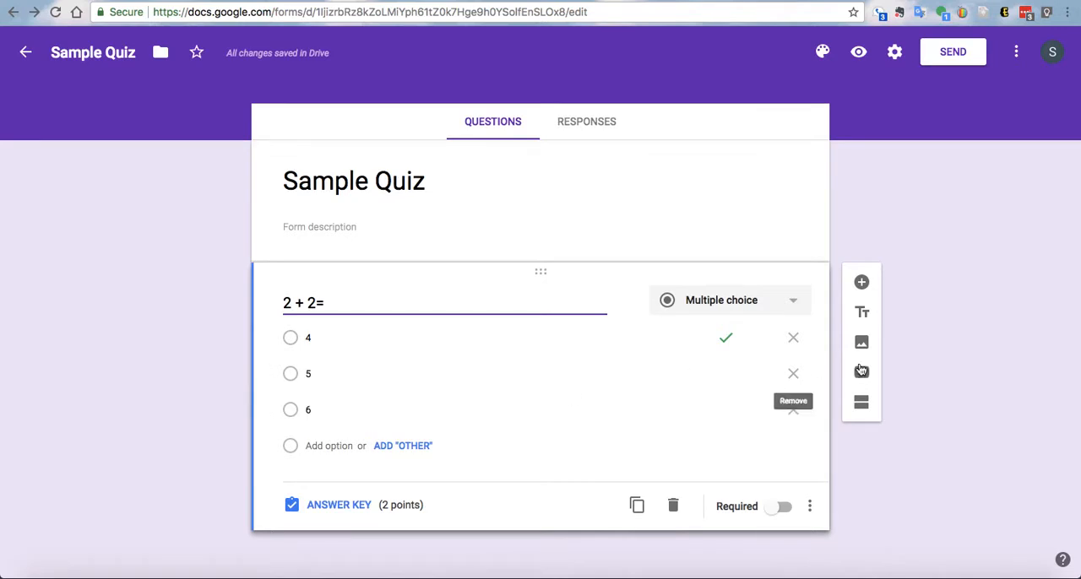
- Add a second question with the text "3 + 3 ="
{"action": "left_click", "coordinate": [861, 284]}
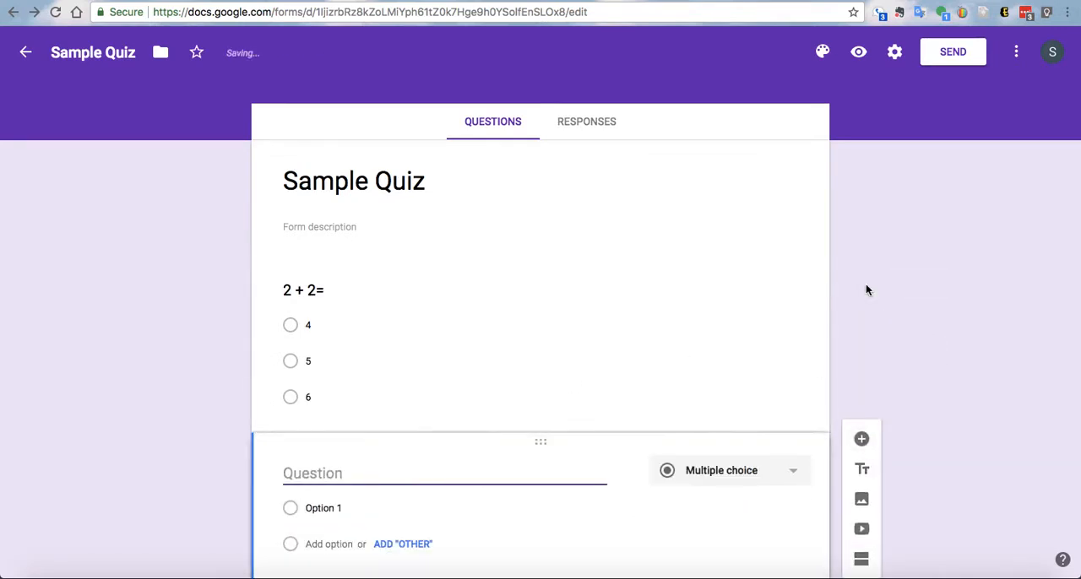
{"action": "type", "text": "3 + 3 ="}
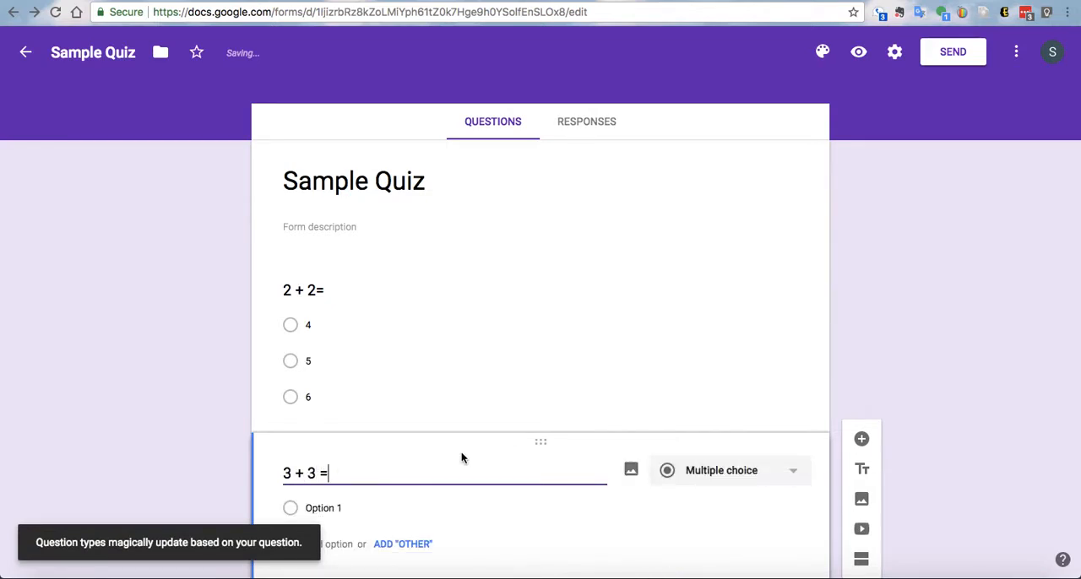
- Enter 6 as the first answer option for "3 + 3 =" and add another option below it
{"action": "left_click", "coordinate": [390, 456]}
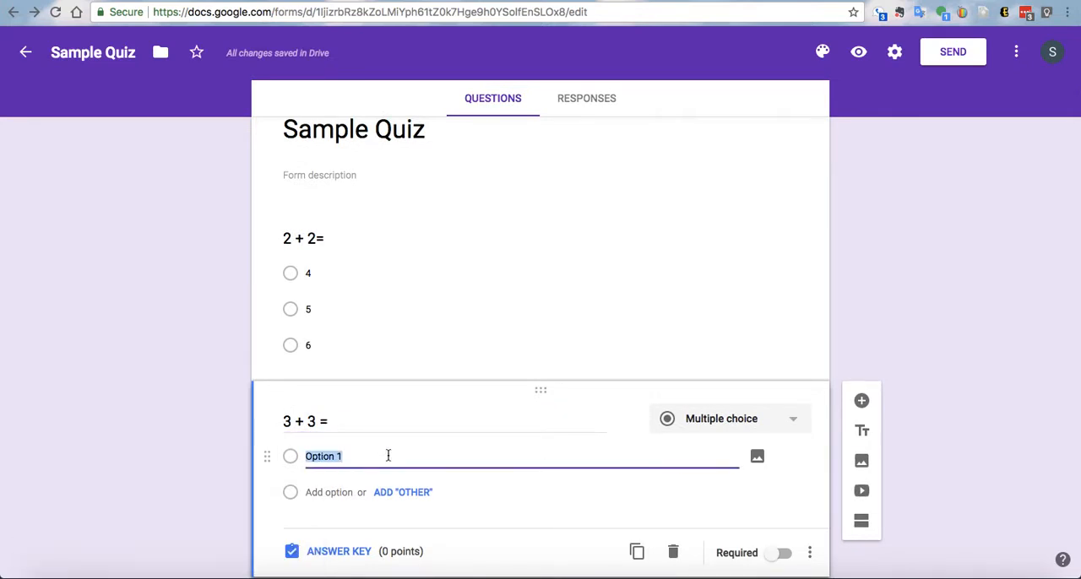
{"action": "type", "text": "6"}
{"action": "key", "text": "Return"}
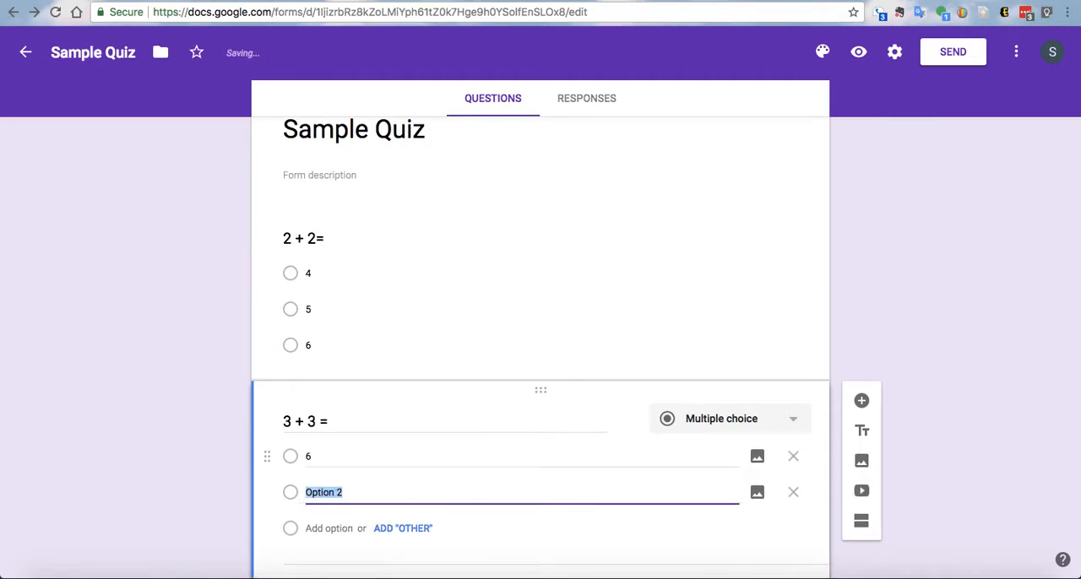
- Change the first answer option for "3 + 3 =" to 4 and insert the options 3 and 6 after it
{"action": "left_click", "coordinate": [366, 460]}
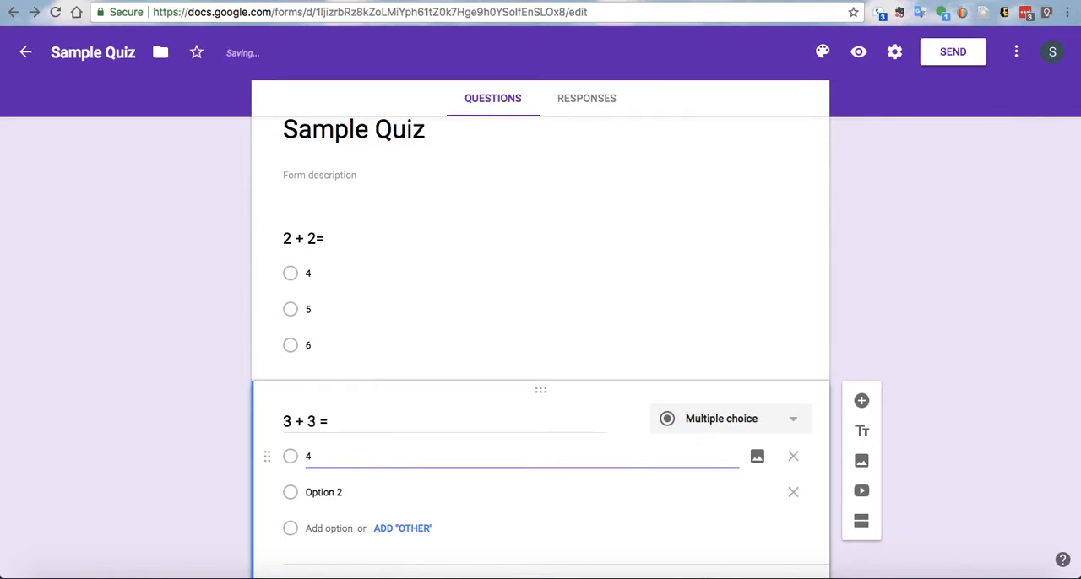
{"action": "key", "text": "Return"}
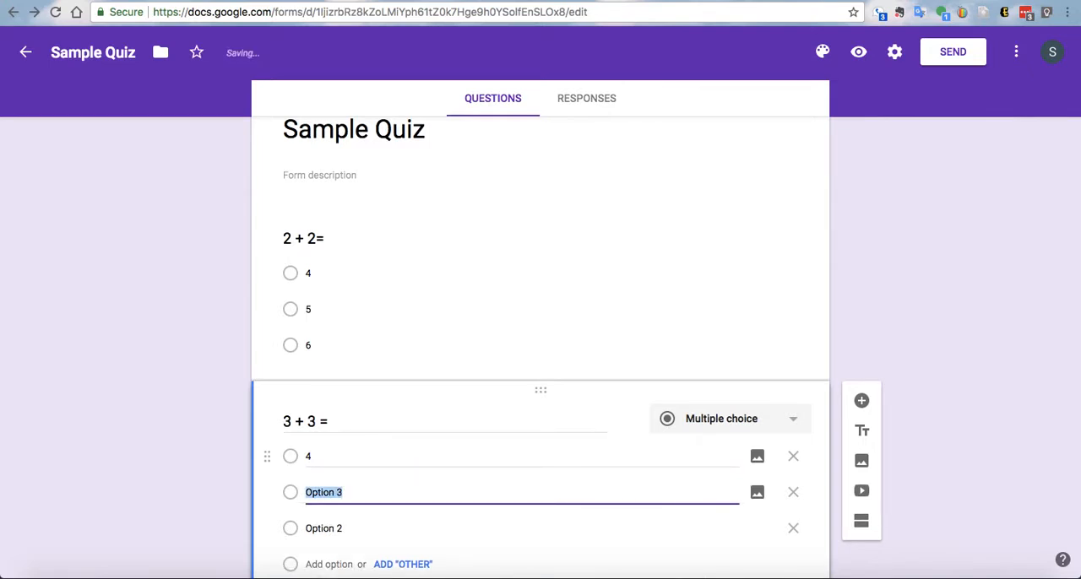
{"action": "type", "text": "3"}
{"action": "key", "text": "Return"}
{"action": "type", "text": "6"}
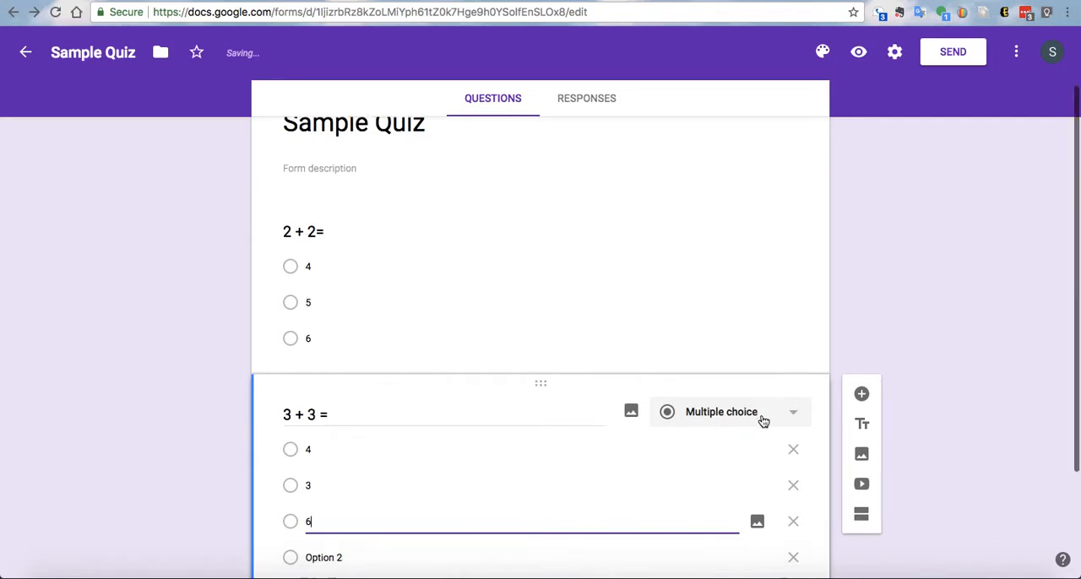
{"action": "scroll", "coordinate": [764, 420], "scroll_direction": "down", "scroll_amount": 3}
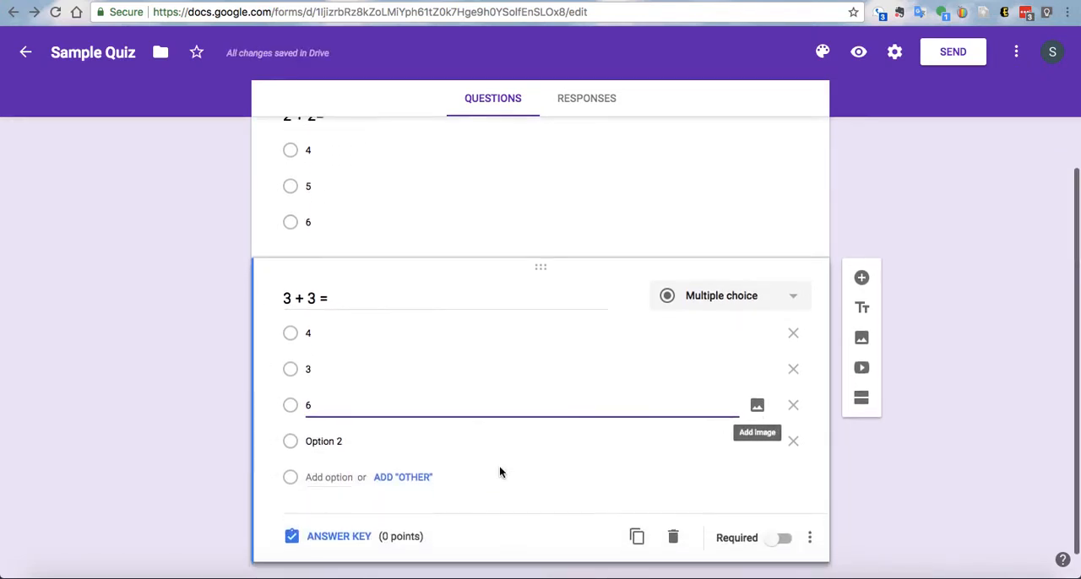
- In the answer key for "3 + 3 =", assign 2 points, mark 6 as correct and return to the question
{"action": "left_click", "coordinate": [362, 538]}
{"action": "left_click", "coordinate": [771, 347]}
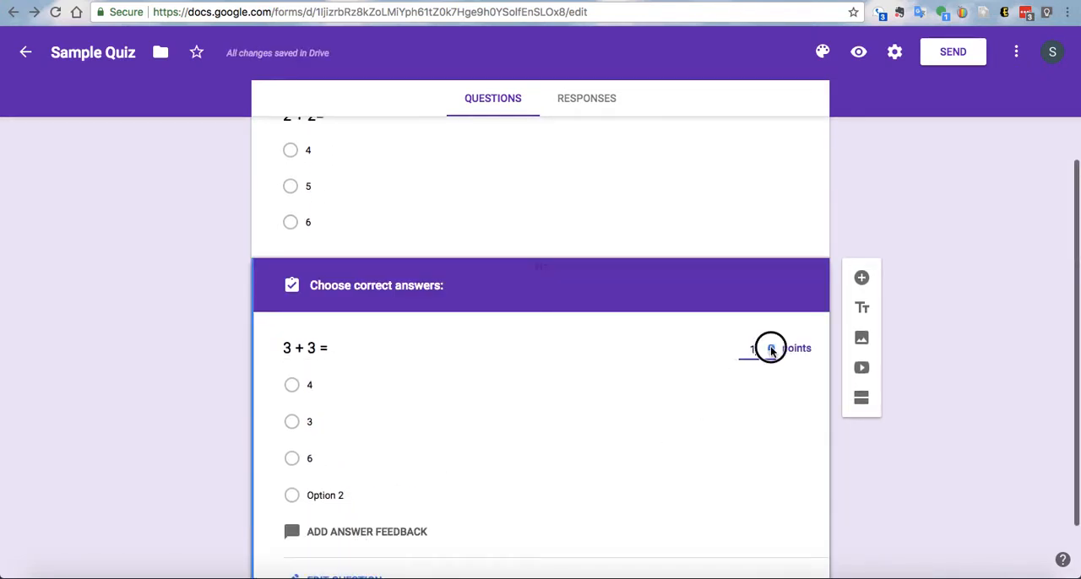
{"action": "left_click", "coordinate": [772, 347]}
{"action": "scroll", "coordinate": [609, 434], "scroll_direction": "down", "scroll_amount": 2}
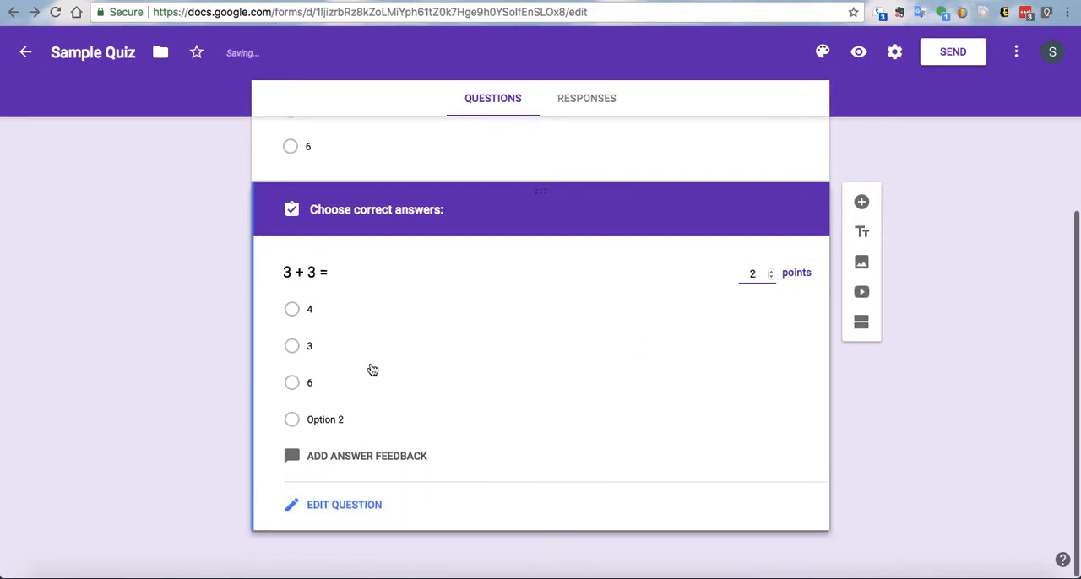
{"action": "left_click", "coordinate": [307, 389]}
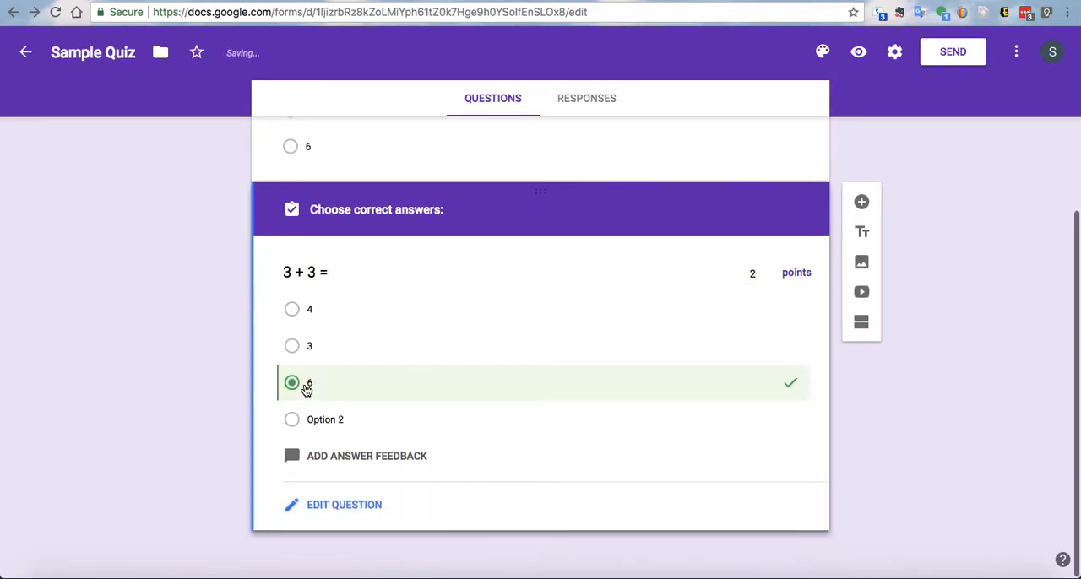
{"action": "left_click", "coordinate": [315, 506]}
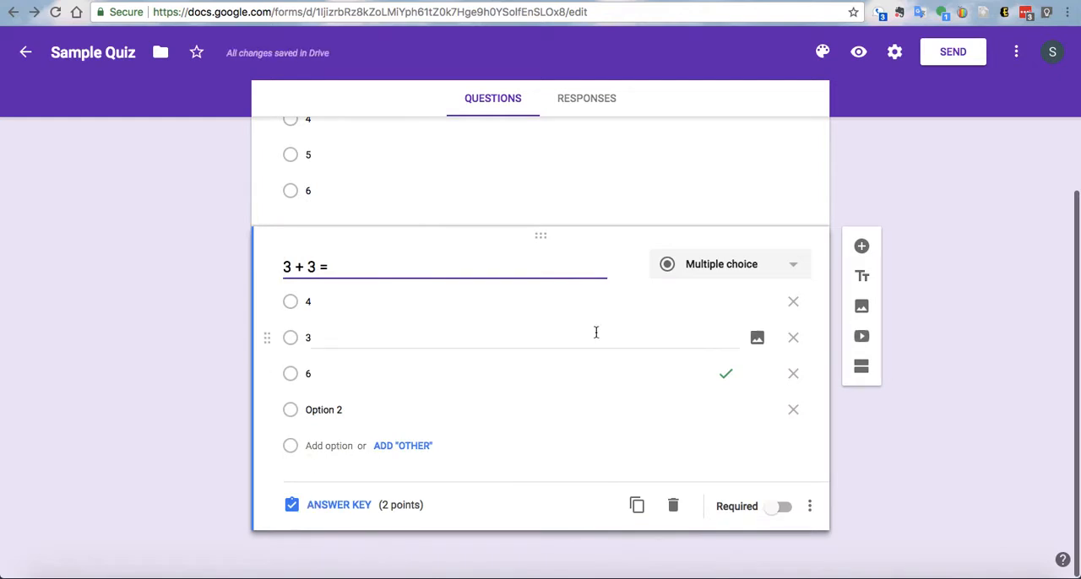
- Add a third multiple-choice question with the text "4 + 4 ="
{"action": "left_click", "coordinate": [862, 246]}
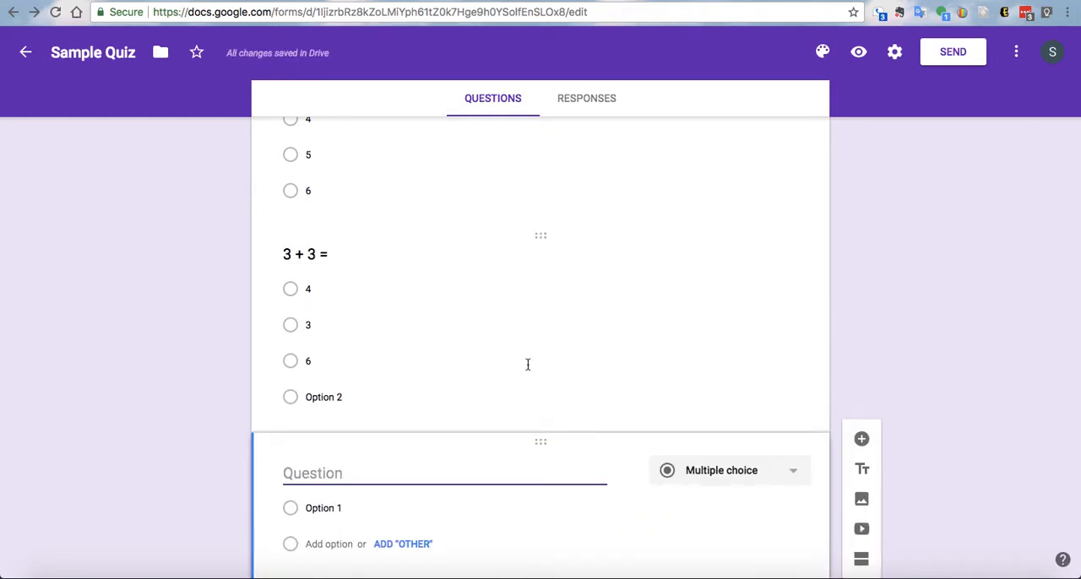
{"action": "type", "text": "4"}
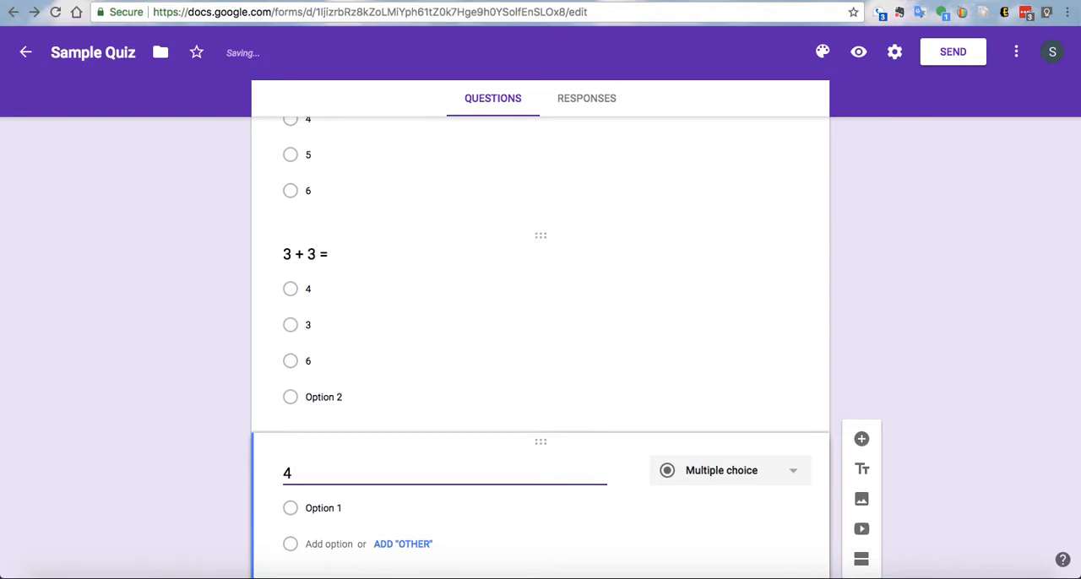
{"action": "type", "text": " +"}
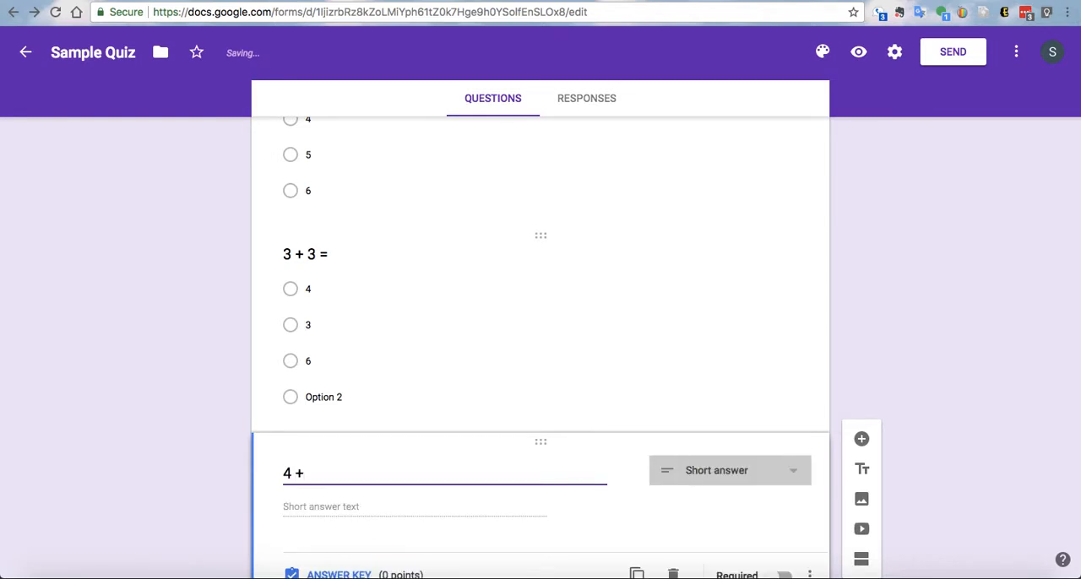
{"action": "type", "text": " 4 ="}
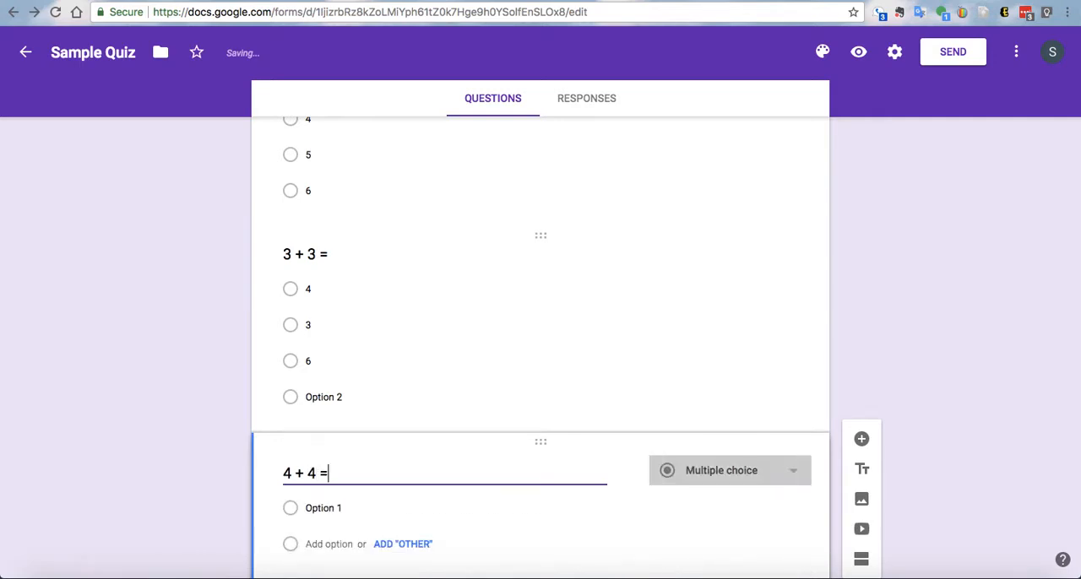
- Enter 3, 6 and 8 as the answer options for "4 + 4 ="
{"action": "left_click", "coordinate": [412, 505]}
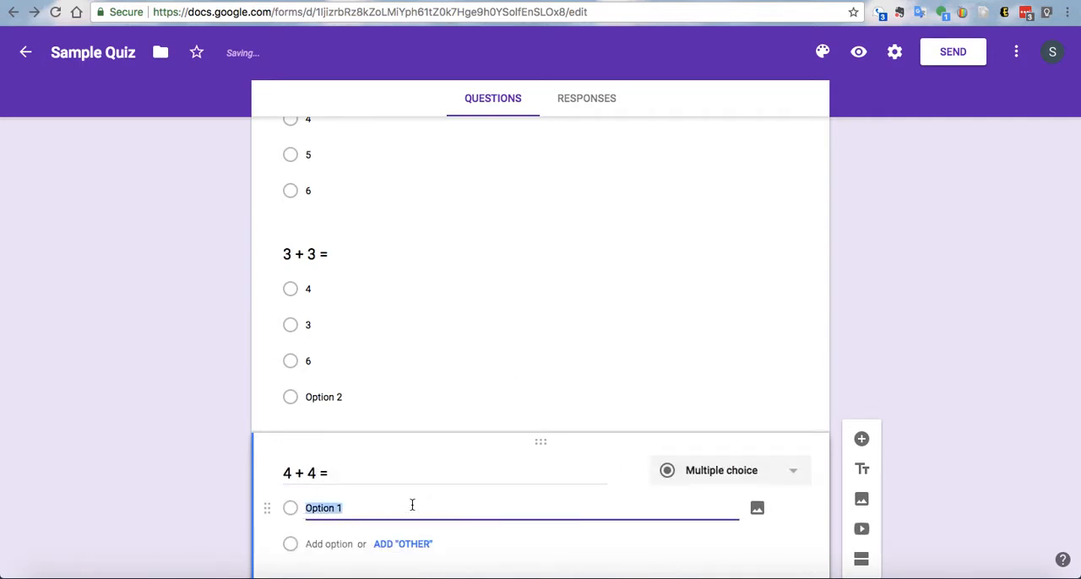
{"action": "type", "text": "3"}
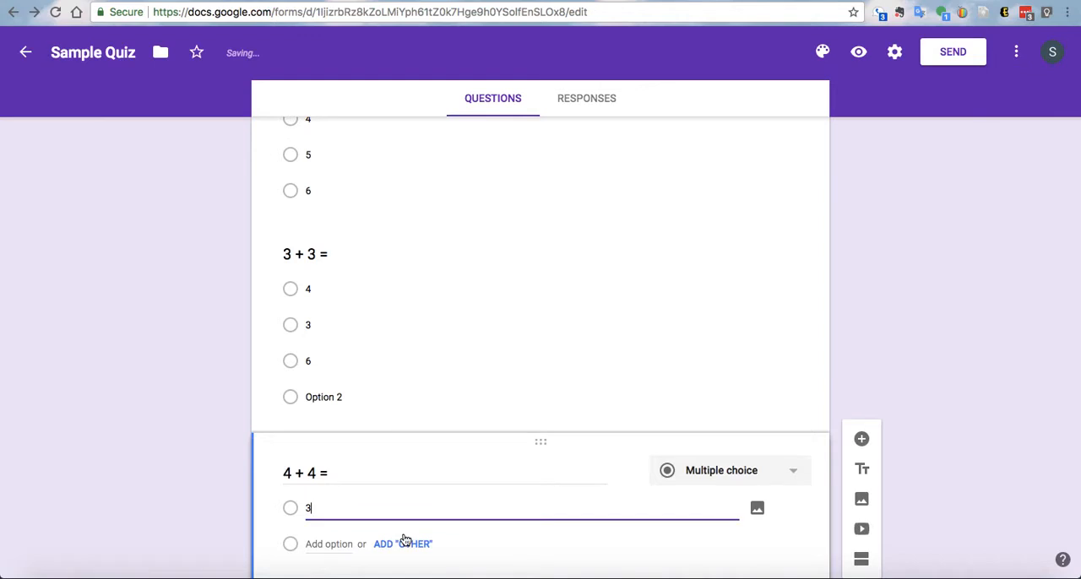
{"action": "key", "text": "Return"}
{"action": "type", "text": "6"}
{"action": "key", "text": "Return"}
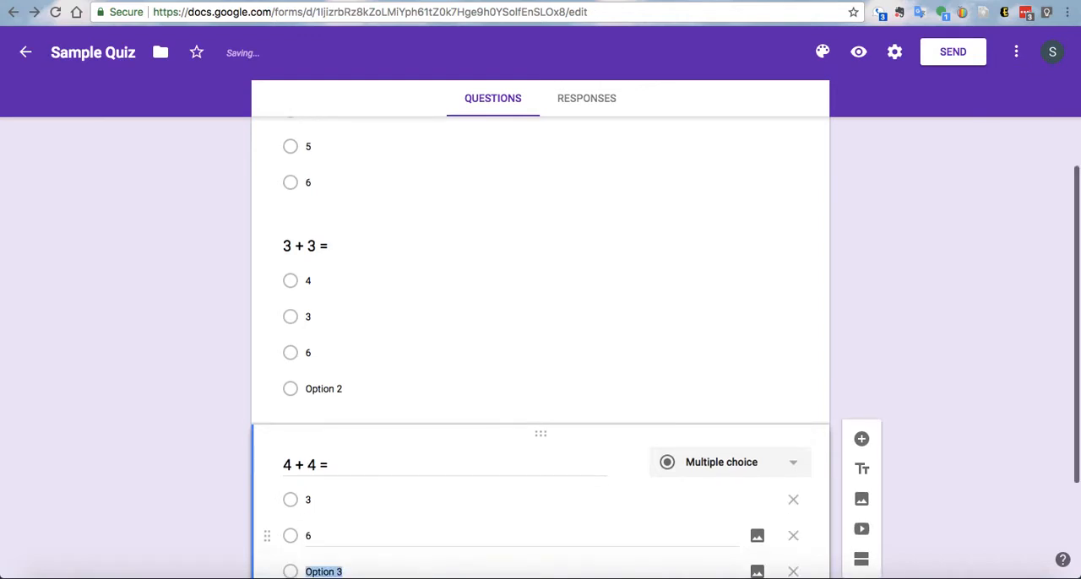
{"action": "type", "text": "8"}
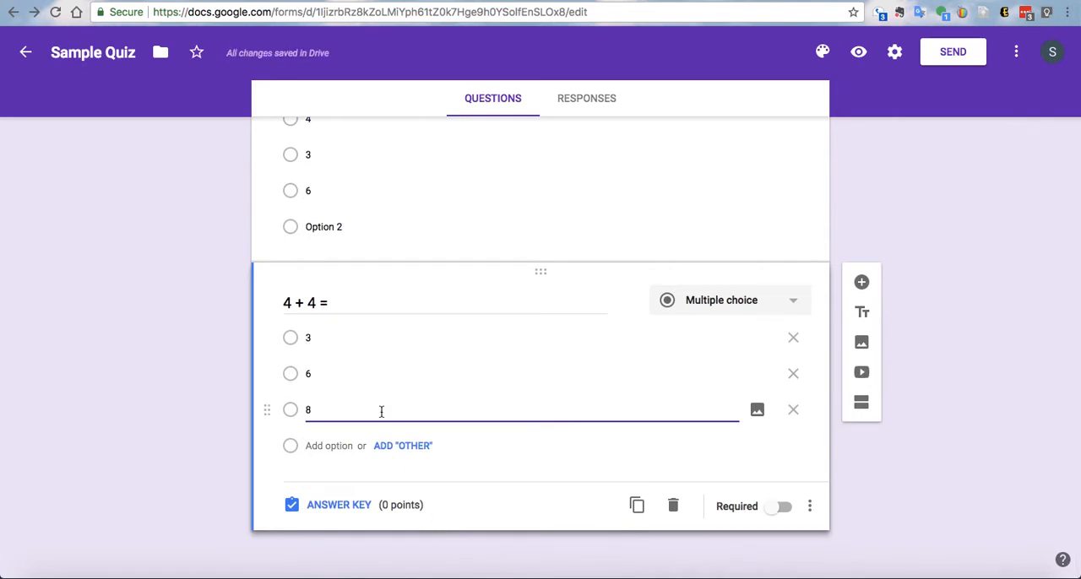
- In the answer key for "4 + 4 =", mark 8 as correct, assign points and return to the question
{"action": "left_click", "coordinate": [348, 505]}
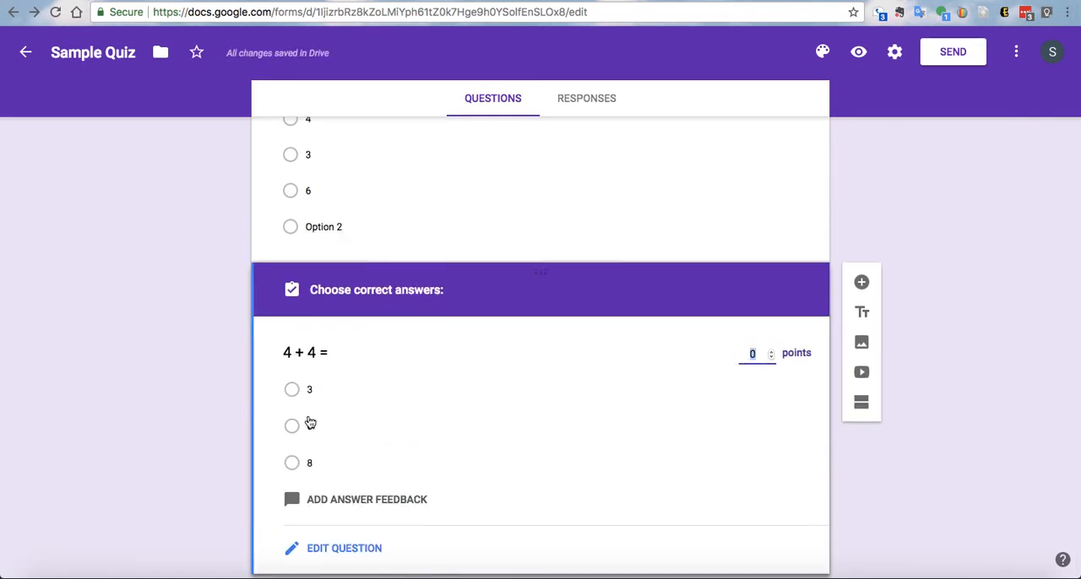
{"action": "left_click", "coordinate": [293, 464]}
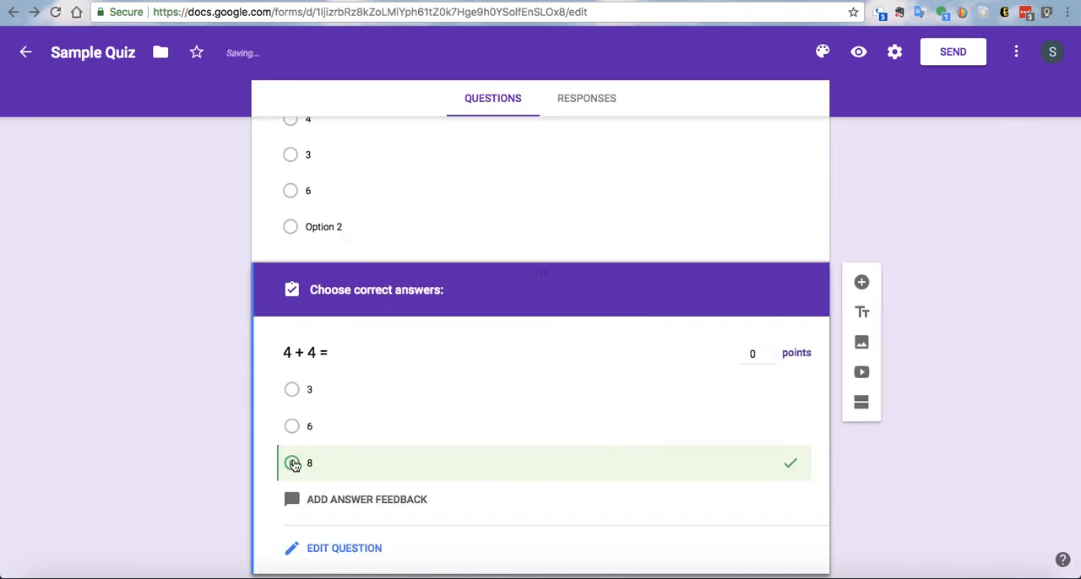
{"action": "left_click", "coordinate": [770, 355]}
{"action": "left_click", "coordinate": [771, 352]}
{"action": "left_click", "coordinate": [772, 352]}
{"action": "left_click", "coordinate": [361, 549]}
- Review the quiz from its title through all three questions and their answer options
{"action": "scroll", "coordinate": [529, 392], "scroll_direction": "up", "scroll_amount": 4}
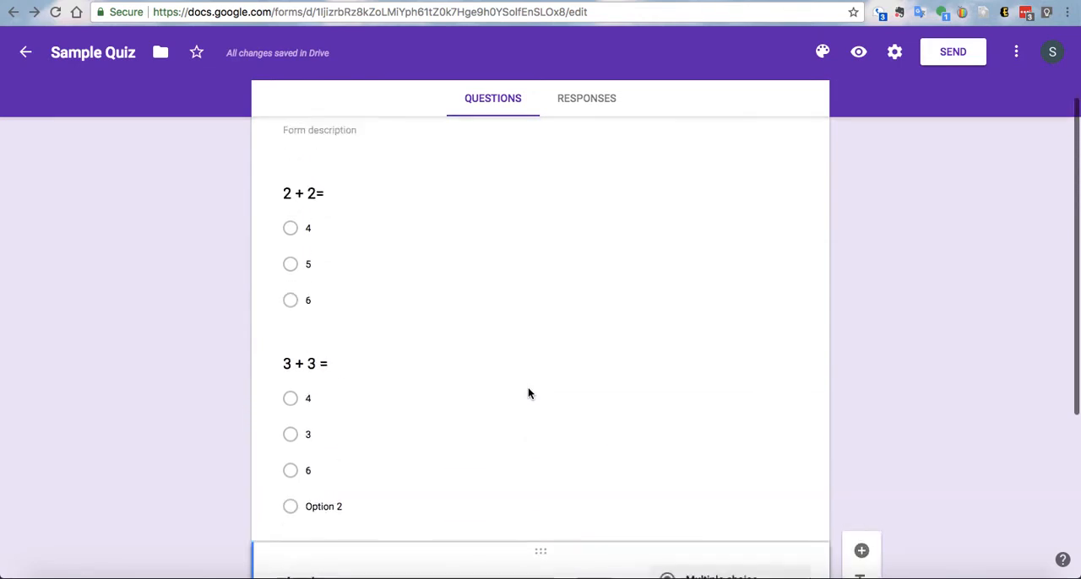
{"action": "scroll", "coordinate": [529, 393], "scroll_direction": "up", "scroll_amount": 2}
{"action": "scroll", "coordinate": [529, 391], "scroll_direction": "down", "scroll_amount": 1}
{"action": "scroll", "coordinate": [529, 388], "scroll_direction": "up", "scroll_amount": 1}
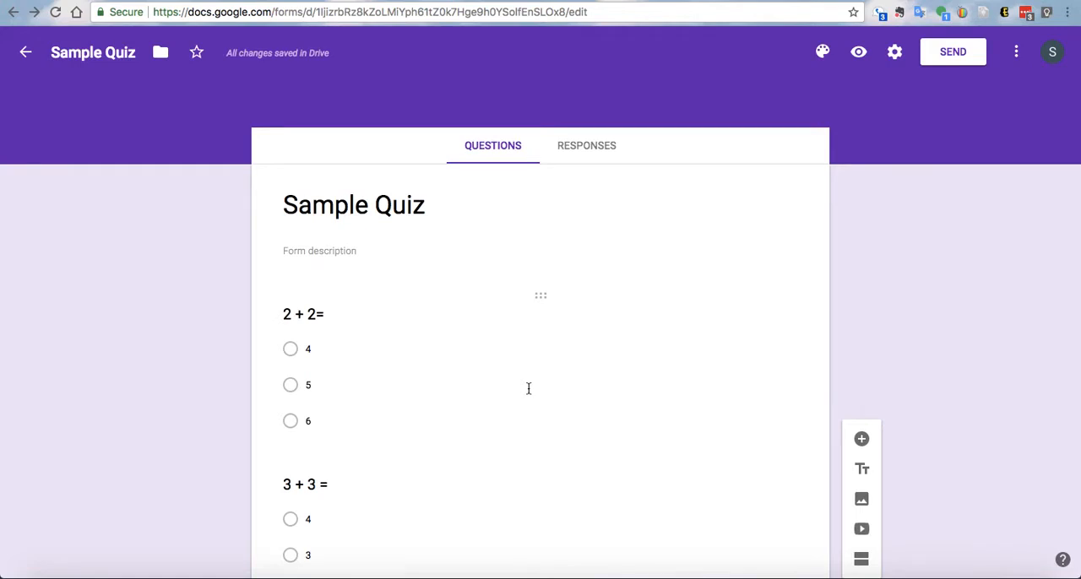
{"action": "scroll", "coordinate": [529, 388], "scroll_direction": "down", "scroll_amount": 1}
{"action": "scroll", "coordinate": [529, 394], "scroll_direction": "down", "scroll_amount": 1}
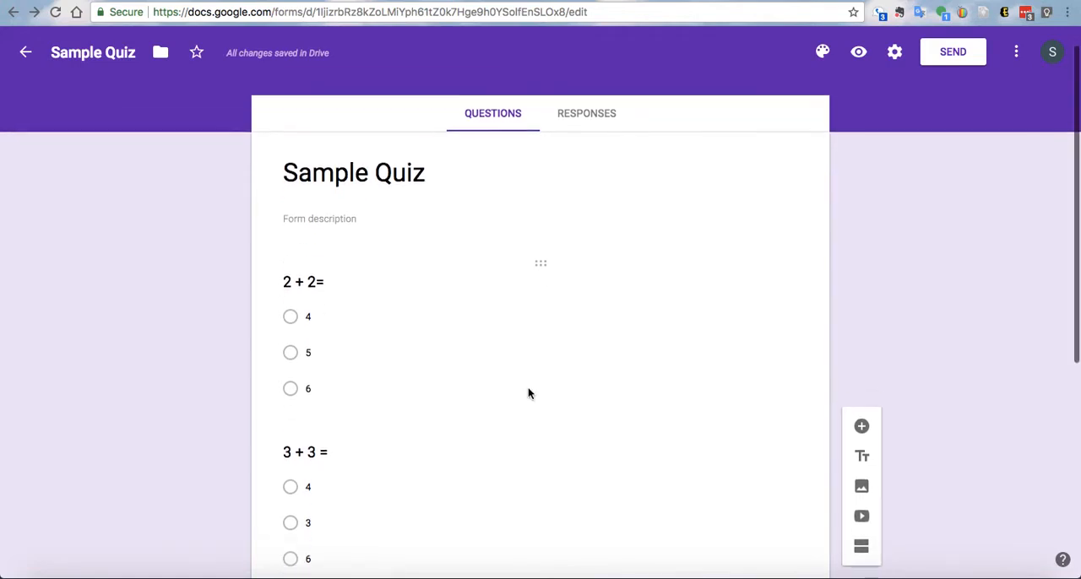
{"action": "scroll", "coordinate": [529, 394], "scroll_direction": "down", "scroll_amount": 2}
{"action": "scroll", "coordinate": [529, 394], "scroll_direction": "down", "scroll_amount": 4}
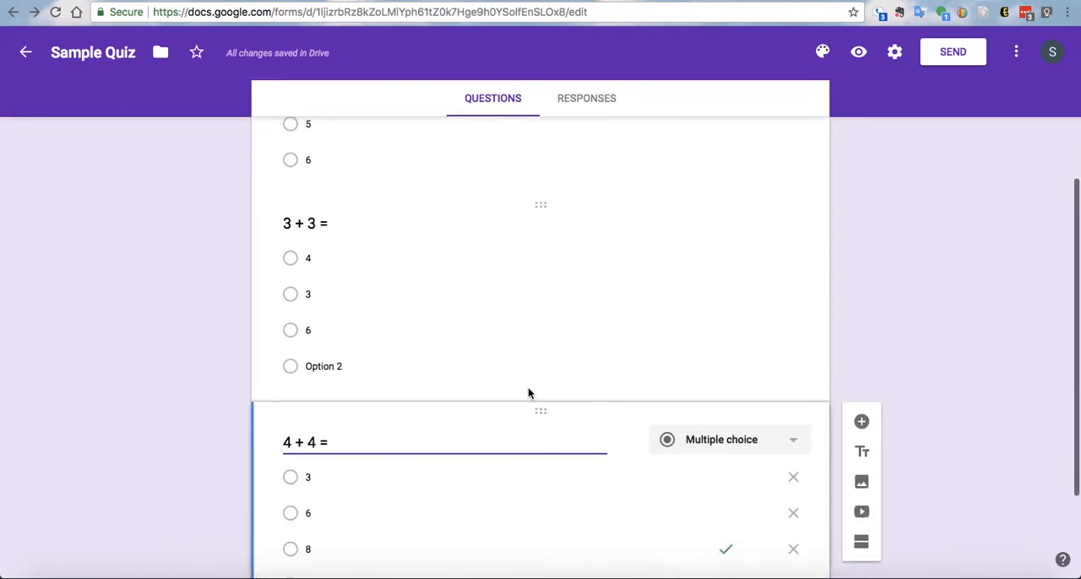
- Add a short-answer question titled "Name" after "4 + 4 ="
{"action": "left_click", "coordinate": [863, 424]}
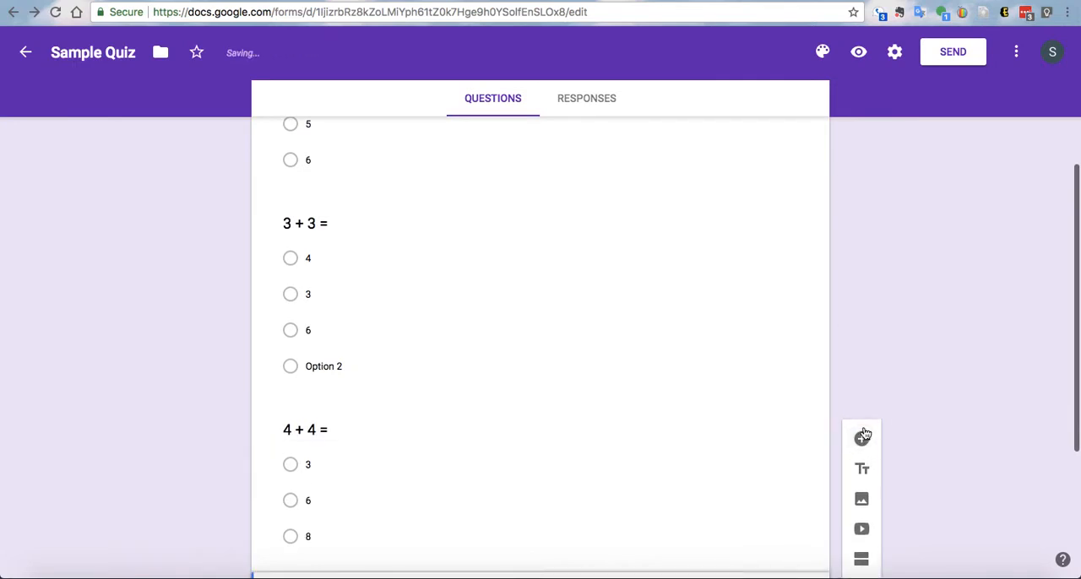
{"action": "scroll", "coordinate": [595, 330], "scroll_direction": "up", "scroll_amount": 6}
{"action": "scroll", "coordinate": [595, 335], "scroll_direction": "down", "scroll_amount": 2}
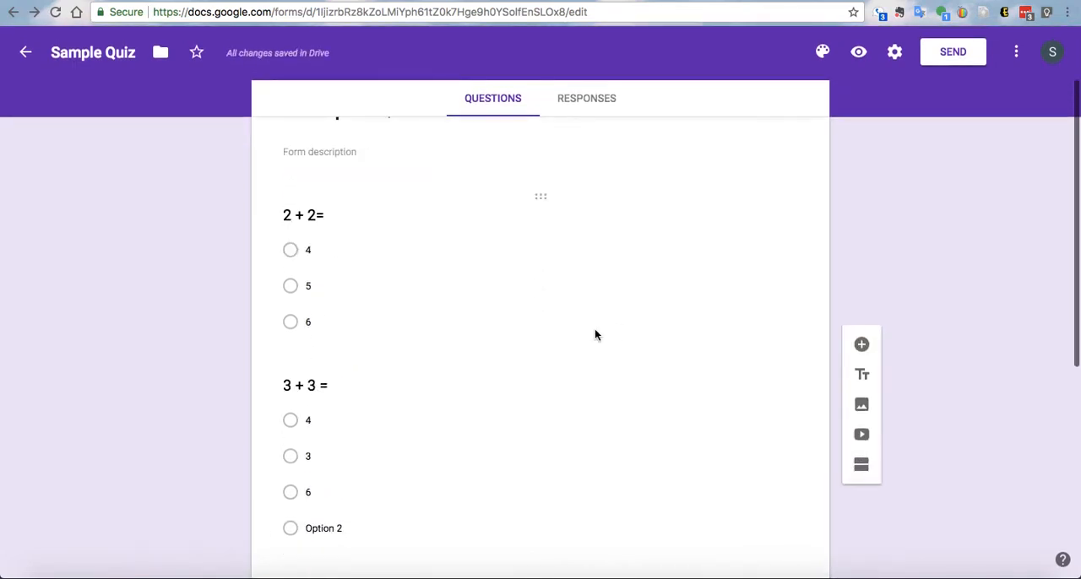
{"action": "scroll", "coordinate": [595, 335], "scroll_direction": "down", "scroll_amount": 5}
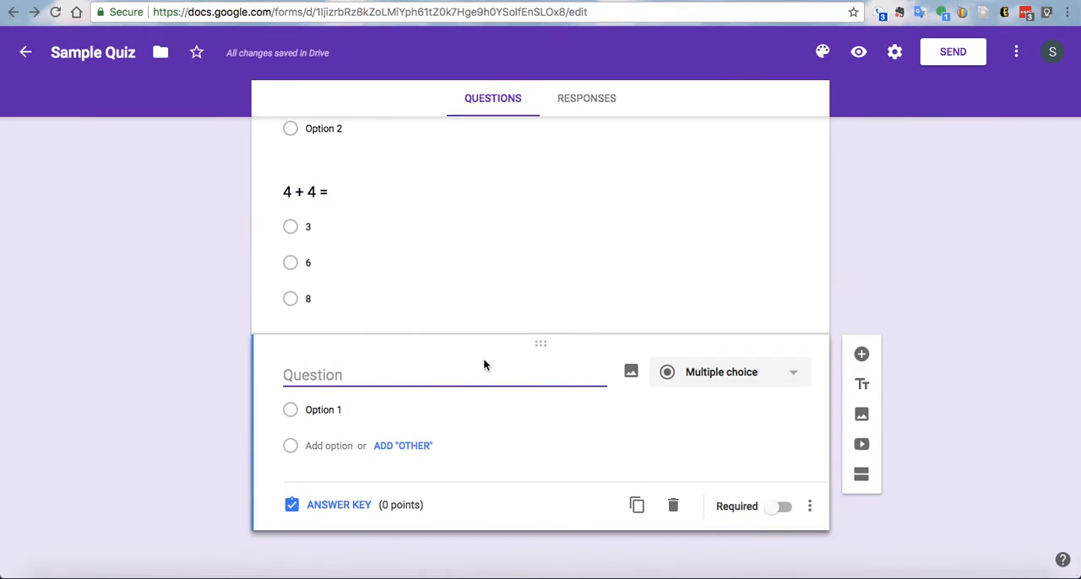
{"action": "type", "text": "Name"}
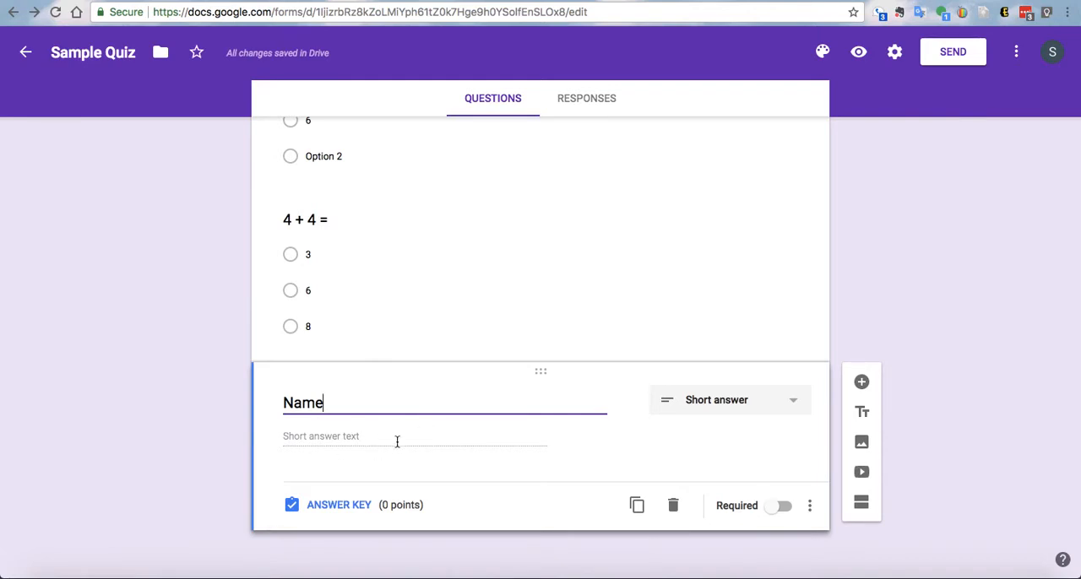
- Check the answer key of the Name question, then move the question to the start of the quiz, above "2 + 2="
{"action": "left_click", "coordinate": [337, 506]}
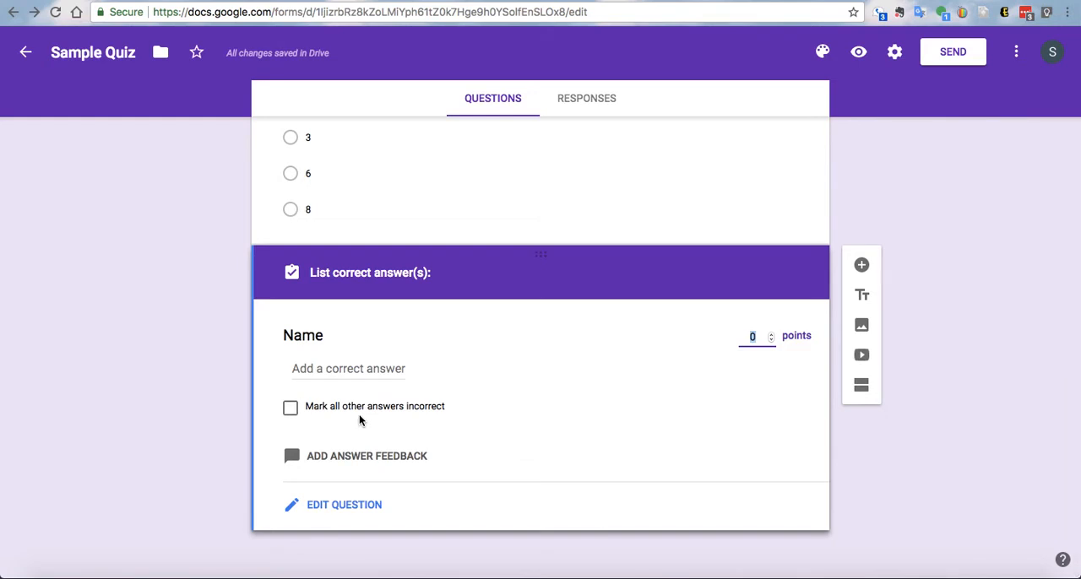
{"action": "left_click", "coordinate": [343, 505]}
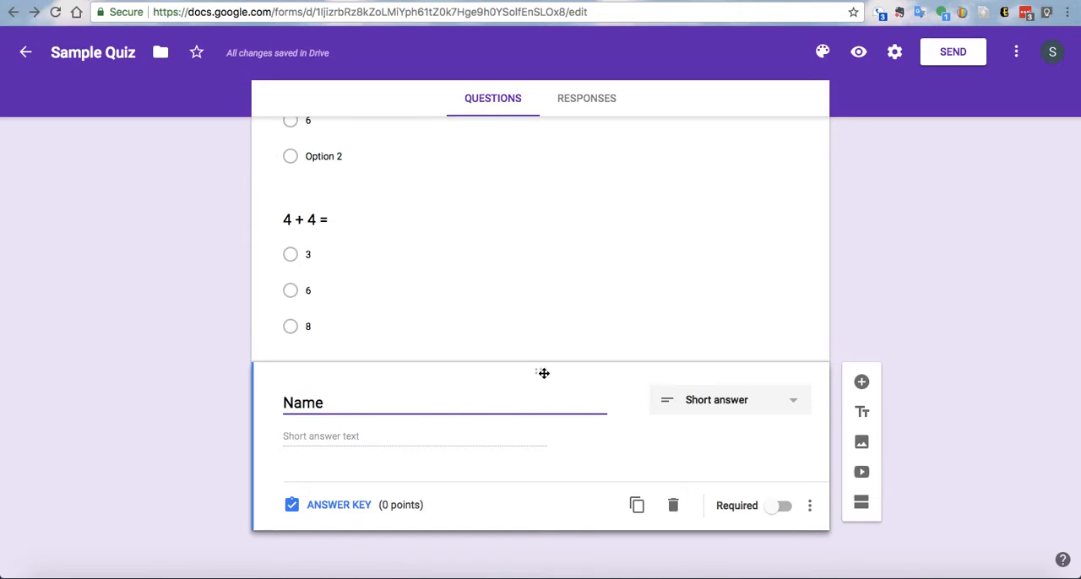
{"action": "left_click_drag", "start_coordinate": [544, 374], "coordinate": [533, 195]}
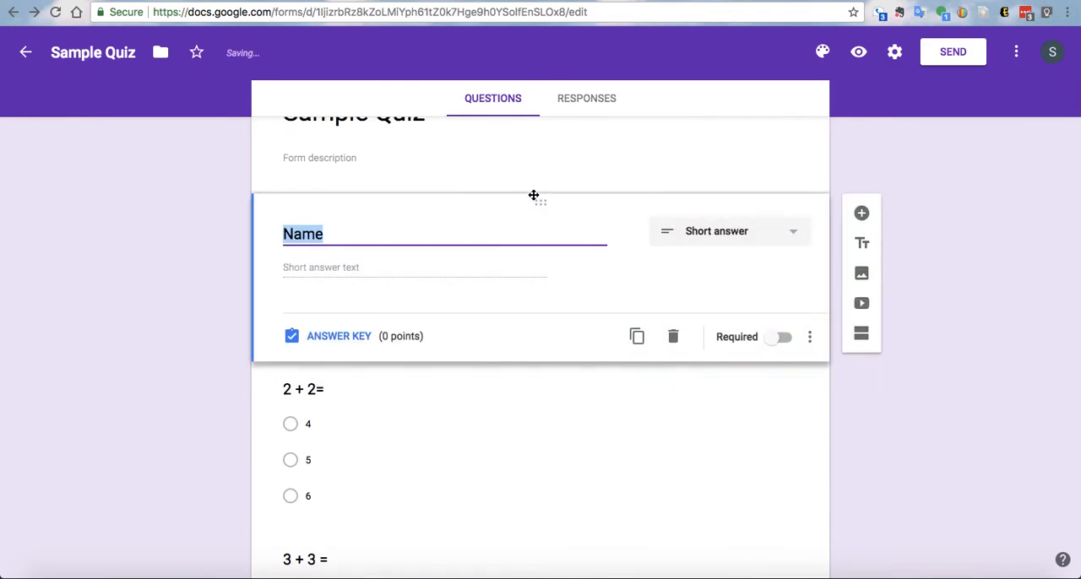
{"action": "left_click", "coordinate": [665, 399]}
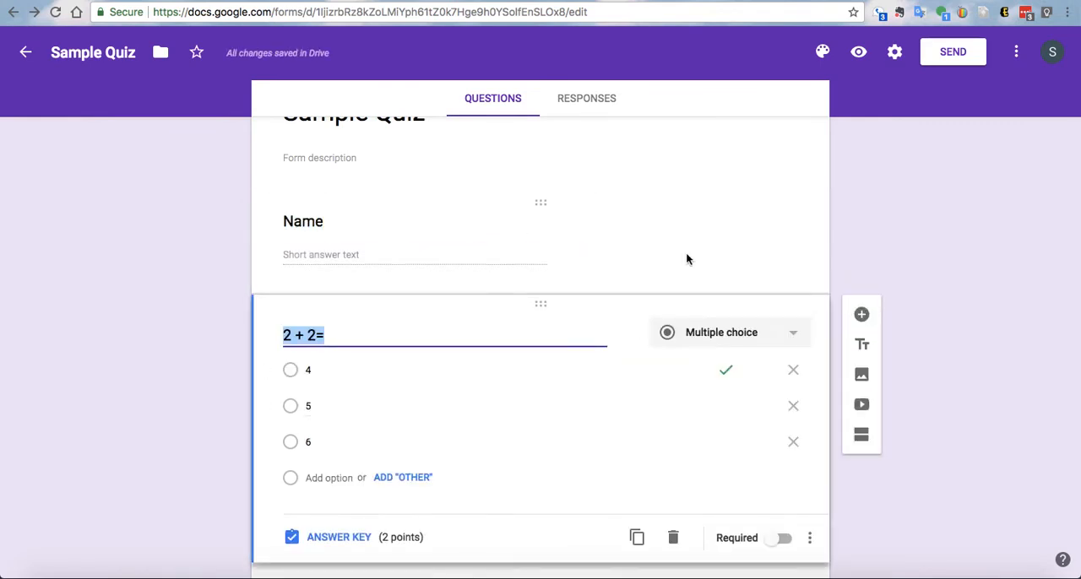
- Turn off shuffling of the question order in the form's presentation settings and save the settings
{"action": "left_click", "coordinate": [894, 51]}
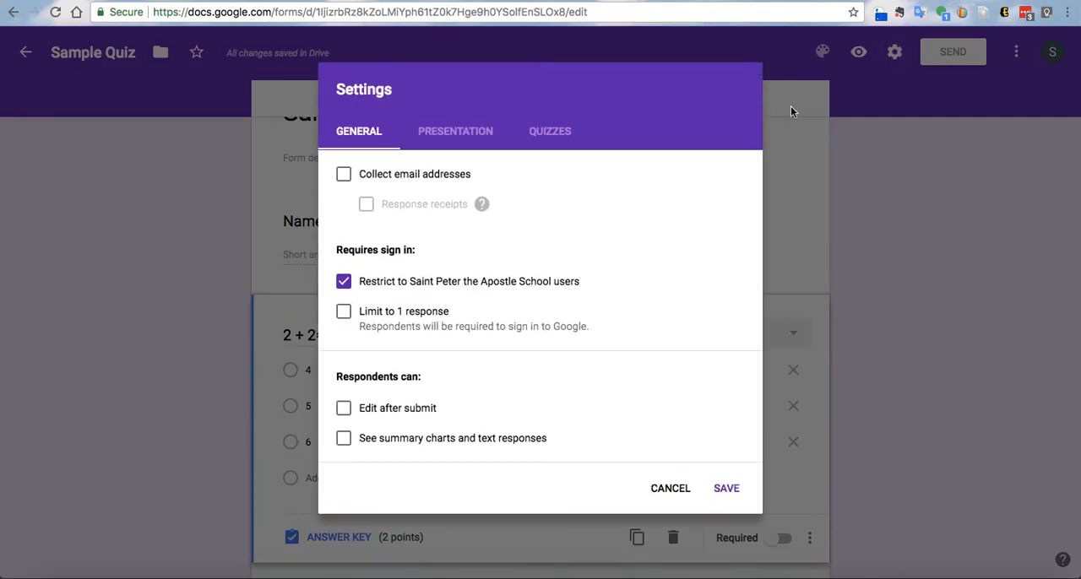
{"action": "left_click", "coordinate": [452, 133]}
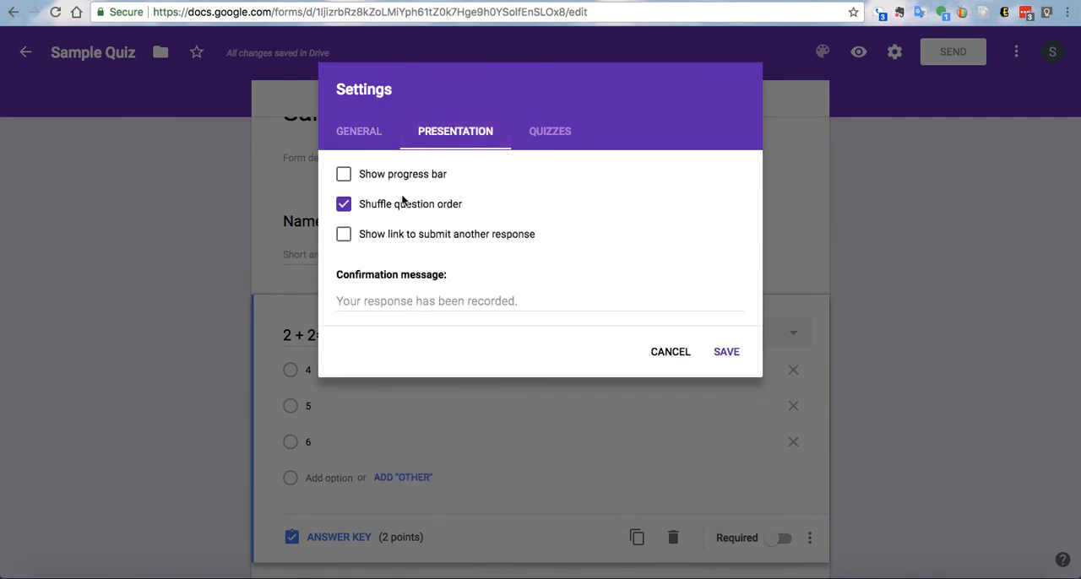
{"action": "left_click", "coordinate": [361, 215]}
{"action": "left_click", "coordinate": [728, 353]}
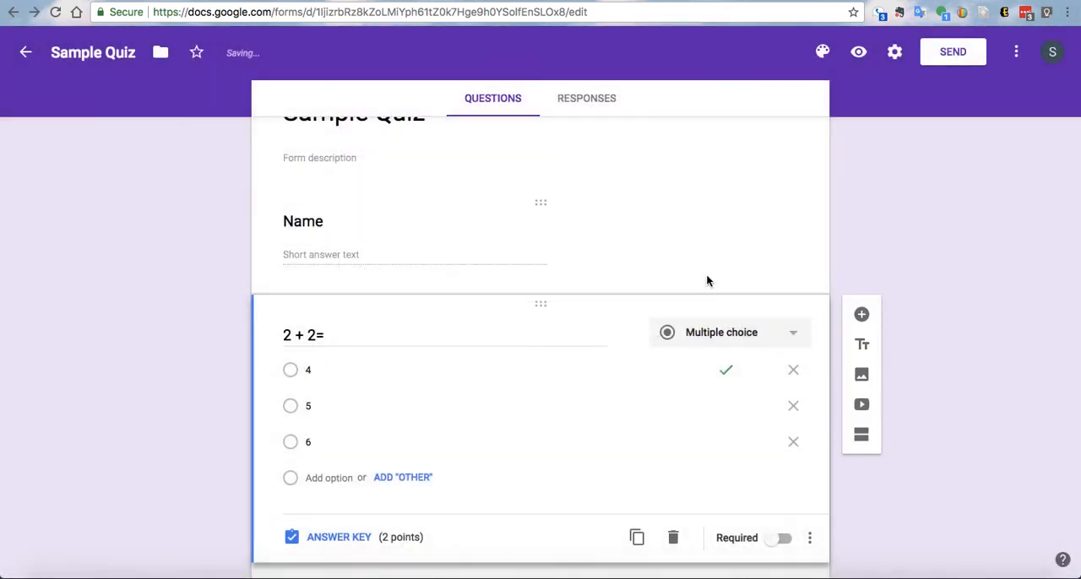
- Look over the reordered quiz and change the form's theme color to green
{"action": "scroll", "coordinate": [708, 281], "scroll_direction": "up", "scroll_amount": 2}
{"action": "scroll", "coordinate": [707, 282], "scroll_direction": "down", "scroll_amount": 6}
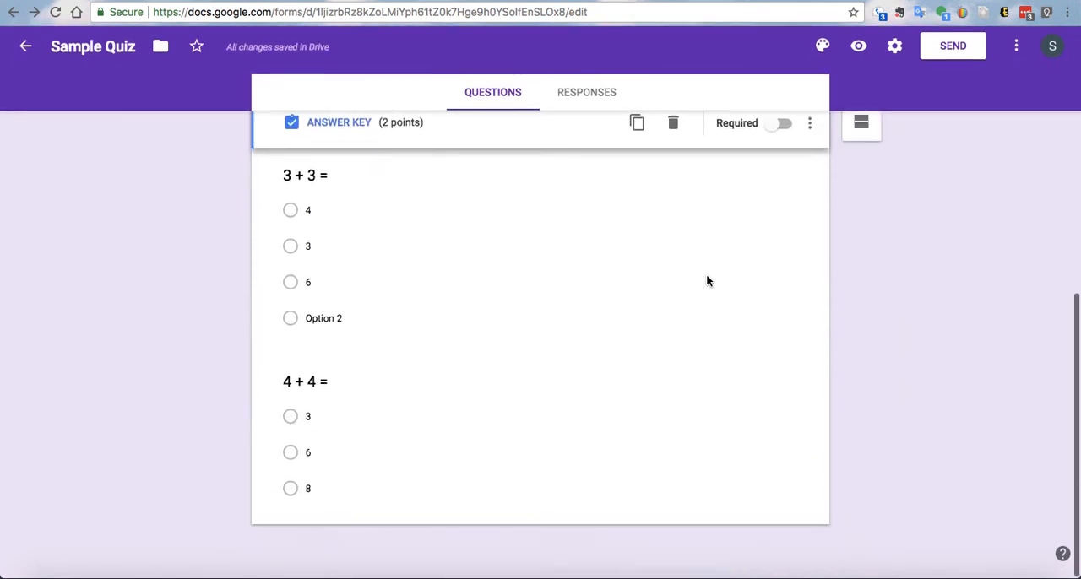
{"action": "scroll", "coordinate": [708, 281], "scroll_direction": "up", "scroll_amount": 6}
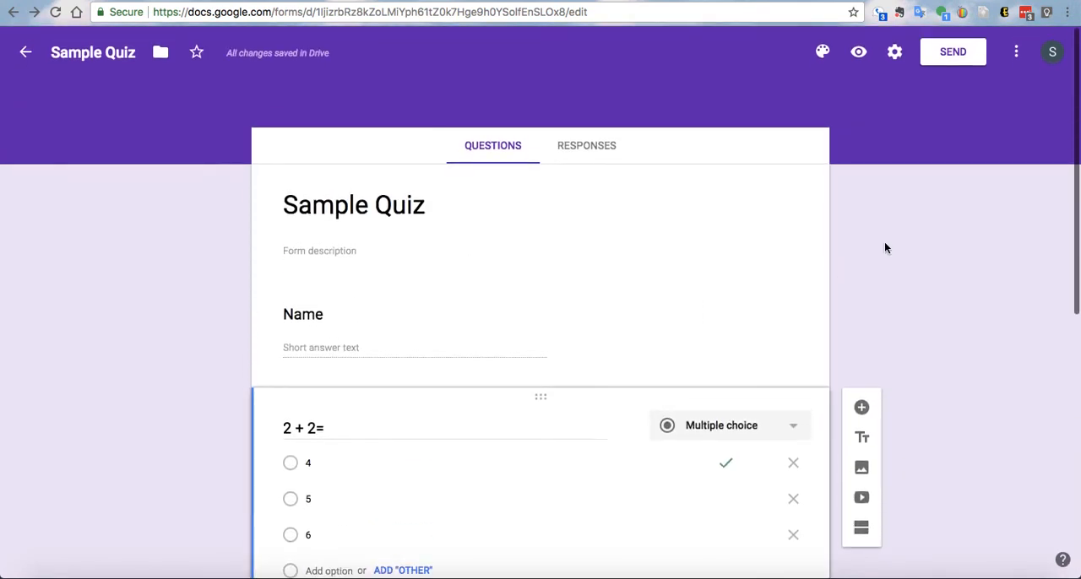
{"action": "left_click", "coordinate": [822, 51]}
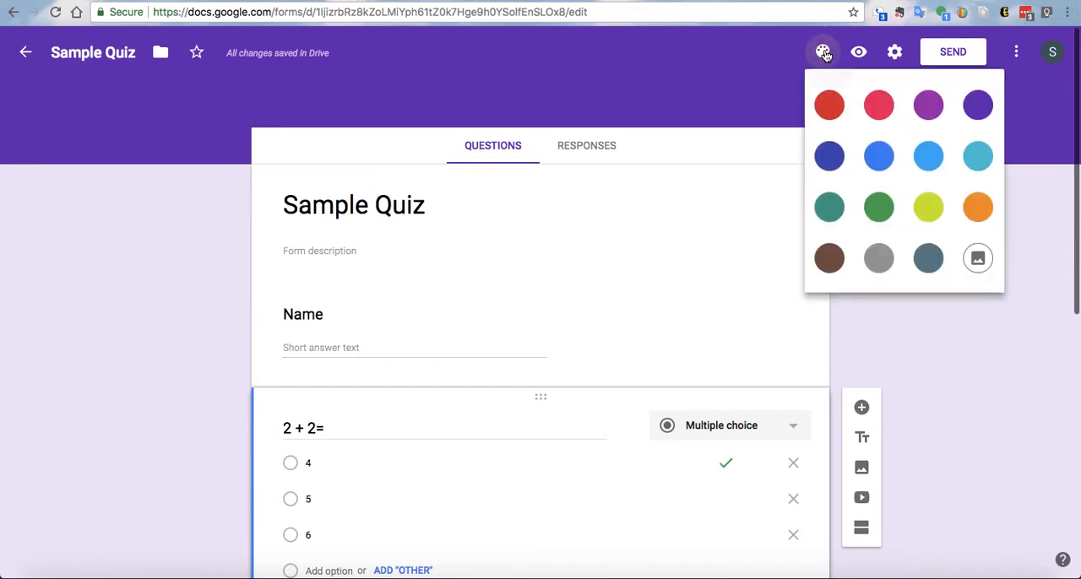
{"action": "left_click", "coordinate": [879, 208]}
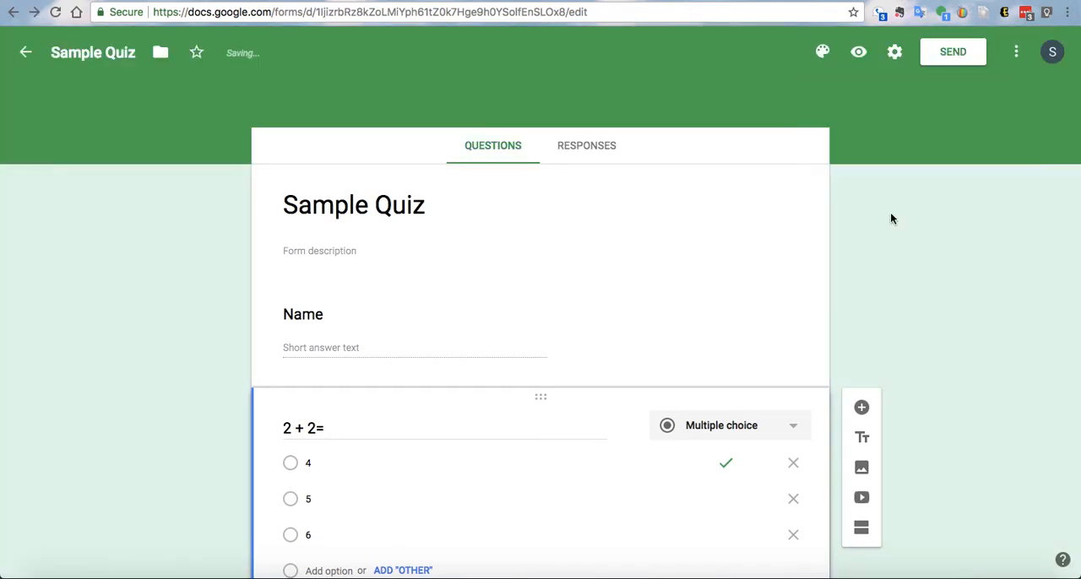
- Apply the colorful jelly bean image from the Work and School themes as the form's header and look over the result
{"action": "left_click", "coordinate": [828, 52]}
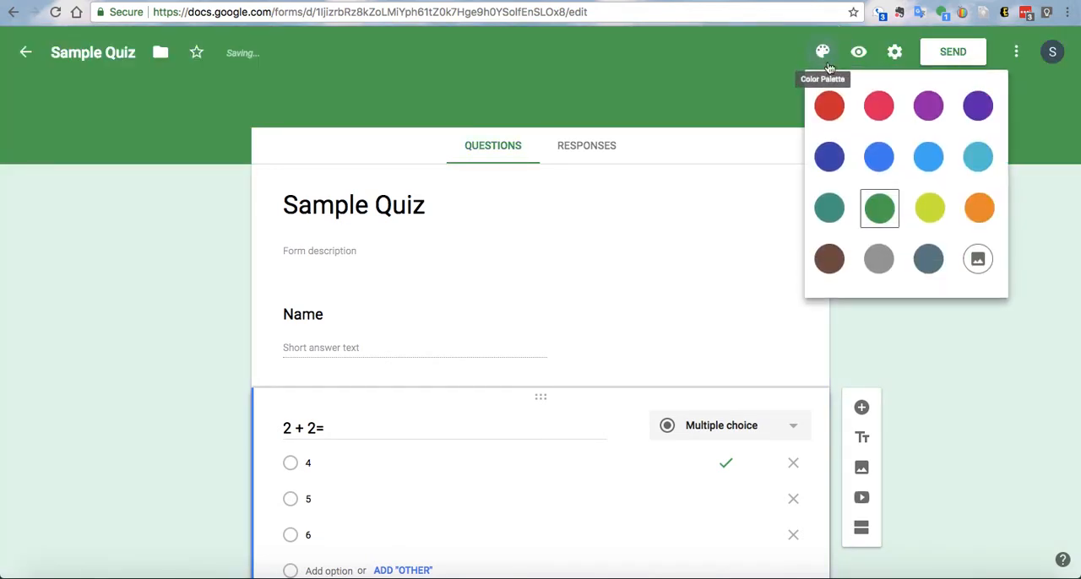
{"action": "left_click", "coordinate": [971, 258]}
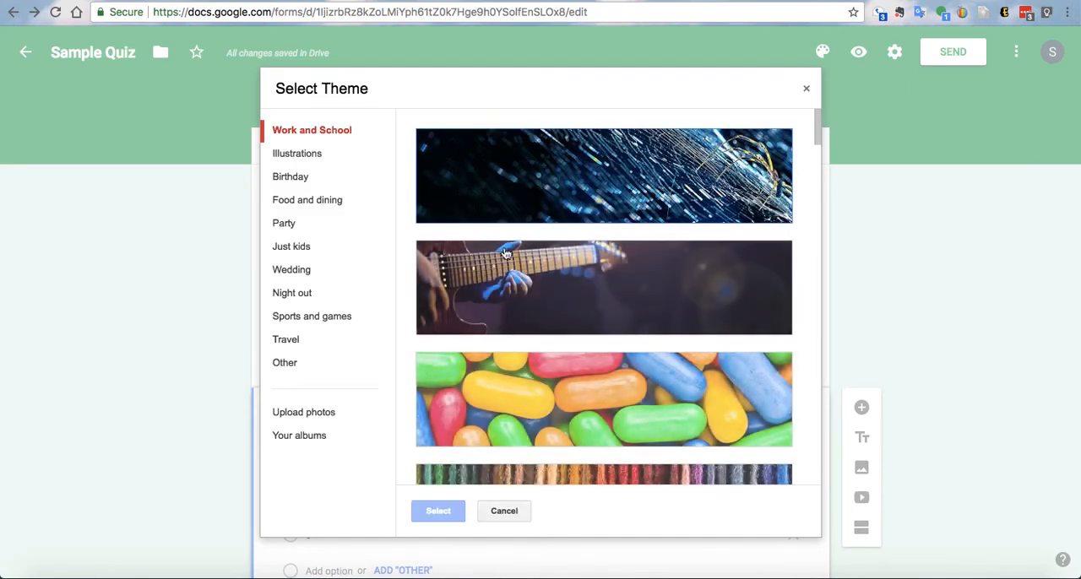
{"action": "left_click", "coordinate": [553, 415]}
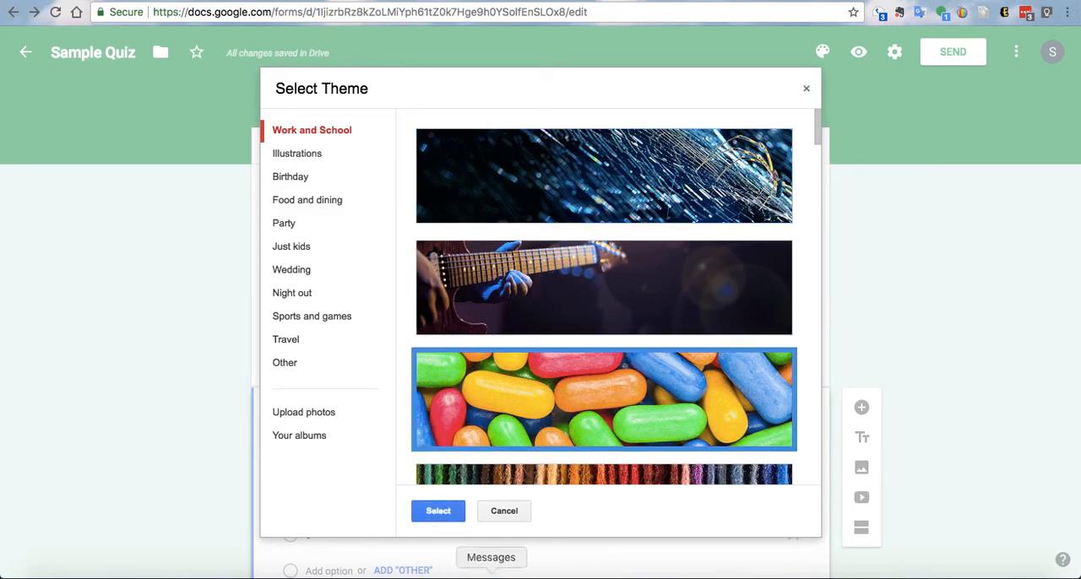
{"action": "left_click", "coordinate": [449, 513]}
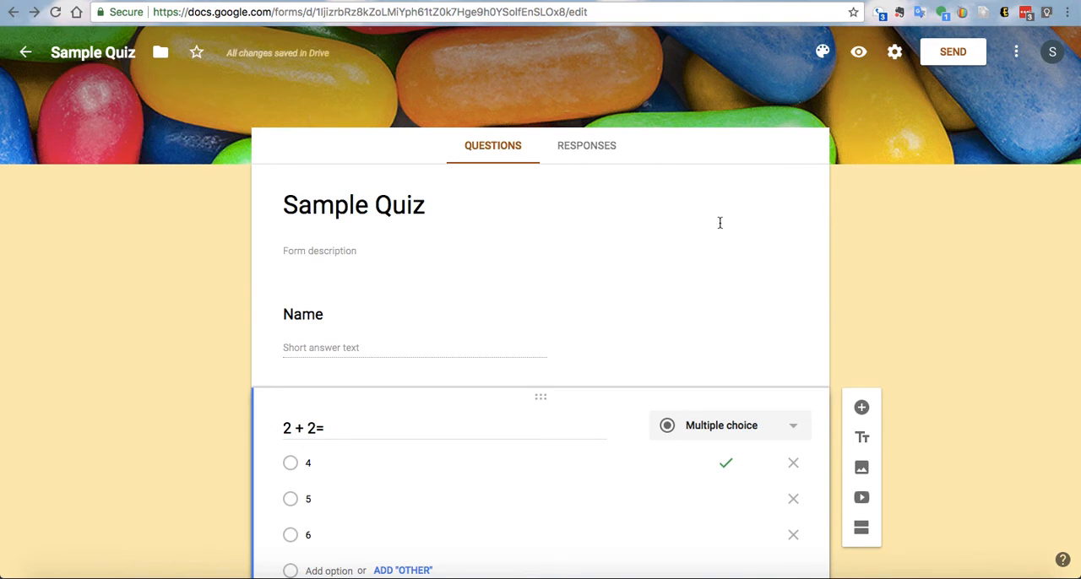
{"action": "scroll", "coordinate": [864, 200], "scroll_direction": "up", "scroll_amount": 1}
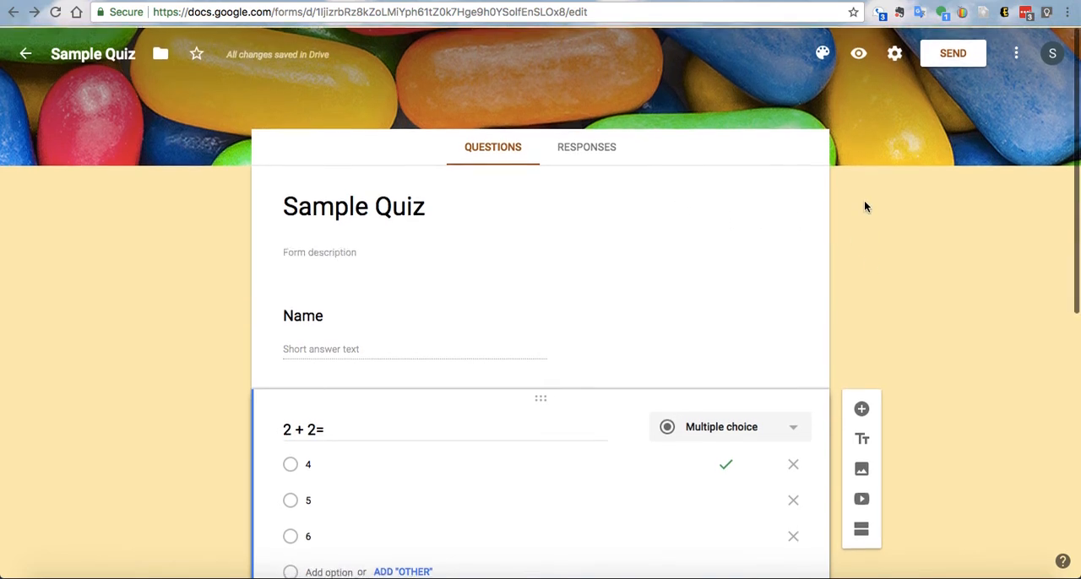
{"action": "scroll", "coordinate": [864, 201], "scroll_direction": "down", "scroll_amount": 2}
{"action": "scroll", "coordinate": [864, 200], "scroll_direction": "up", "scroll_amount": 2}
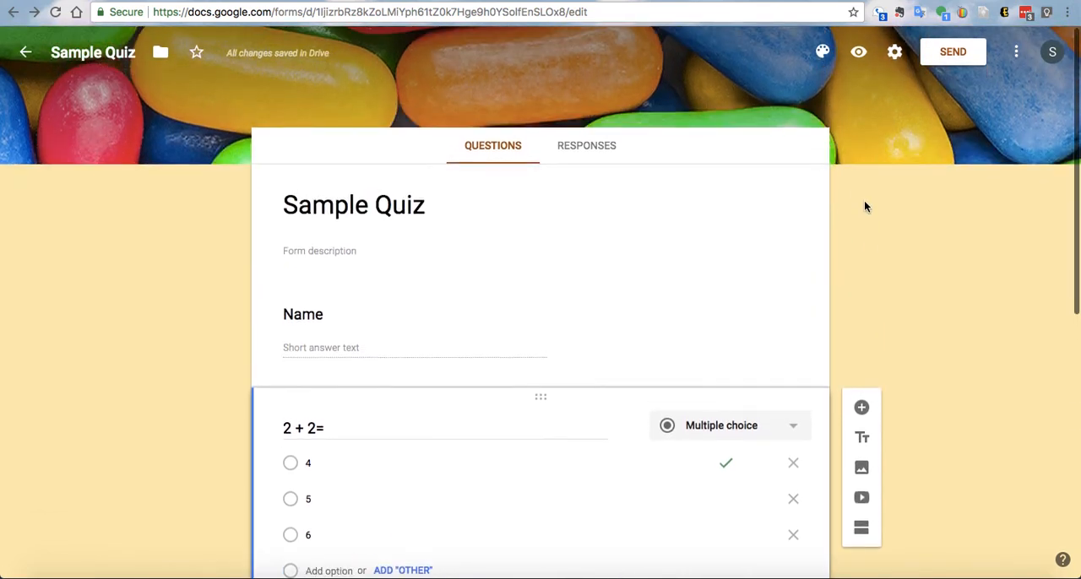
- Preview the quiz and submit a test response with name "A" and answers 4 for 2 + 2, 6 for 3 + 3 and 6 for 4 + 4
{"action": "left_click", "coordinate": [860, 54]}
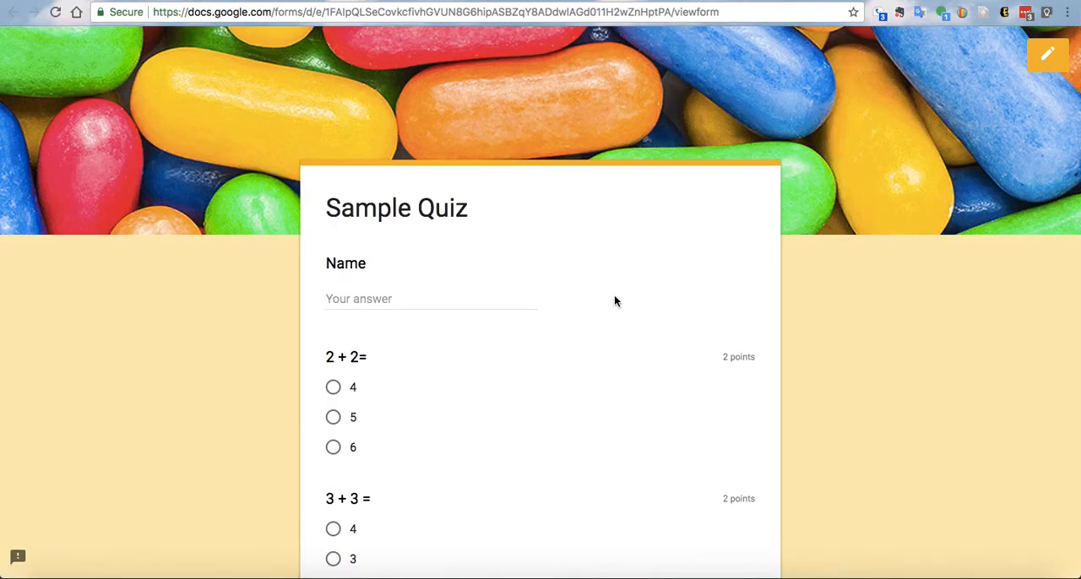
{"action": "scroll", "coordinate": [614, 302], "scroll_direction": "down", "scroll_amount": 1}
{"action": "left_click", "coordinate": [384, 257]}
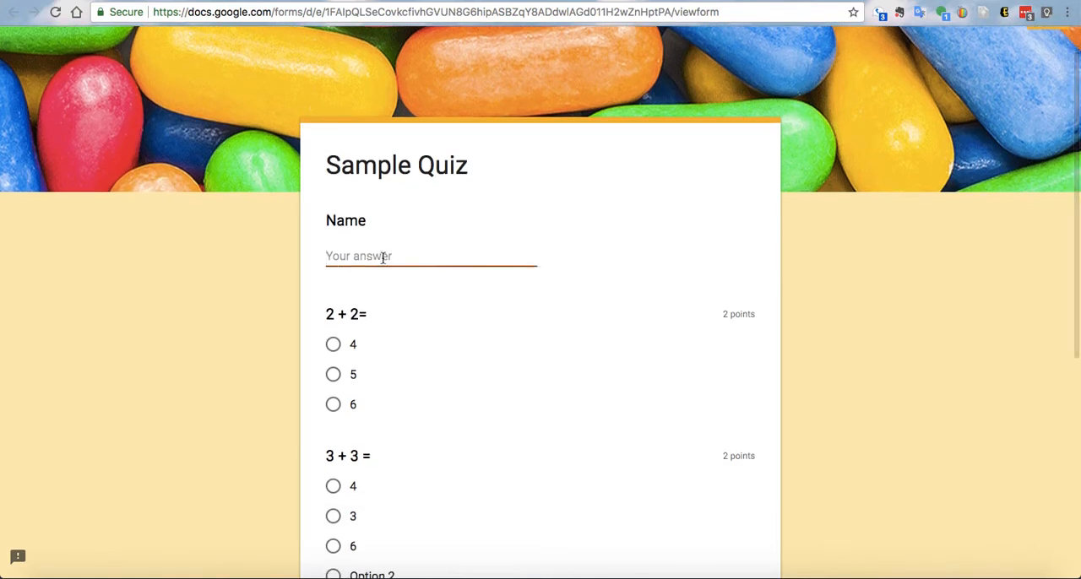
{"action": "type", "text": "A"}
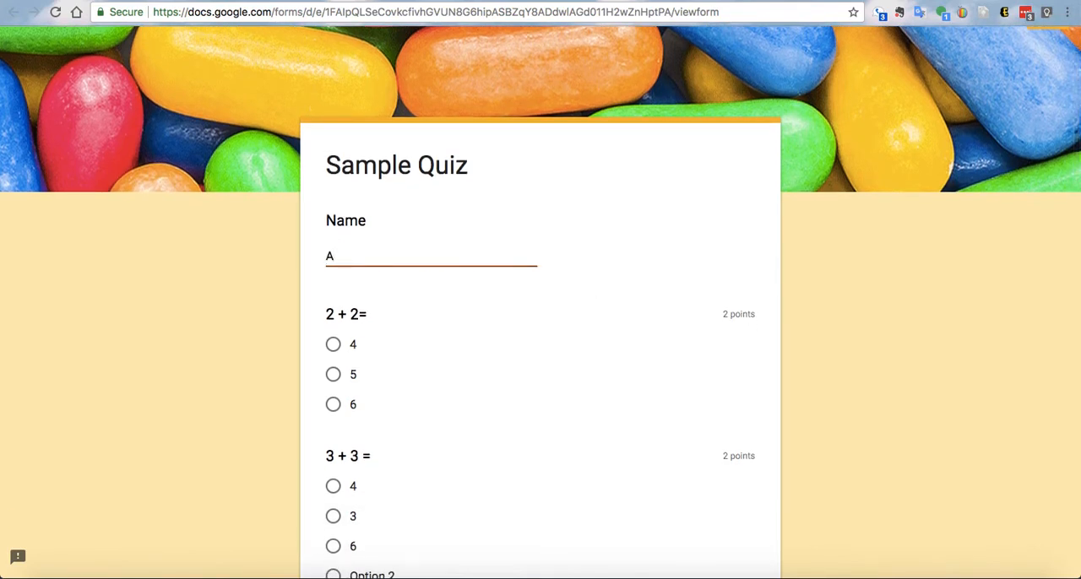
{"action": "left_click", "coordinate": [331, 347]}
{"action": "scroll", "coordinate": [463, 369], "scroll_direction": "down", "scroll_amount": 3}
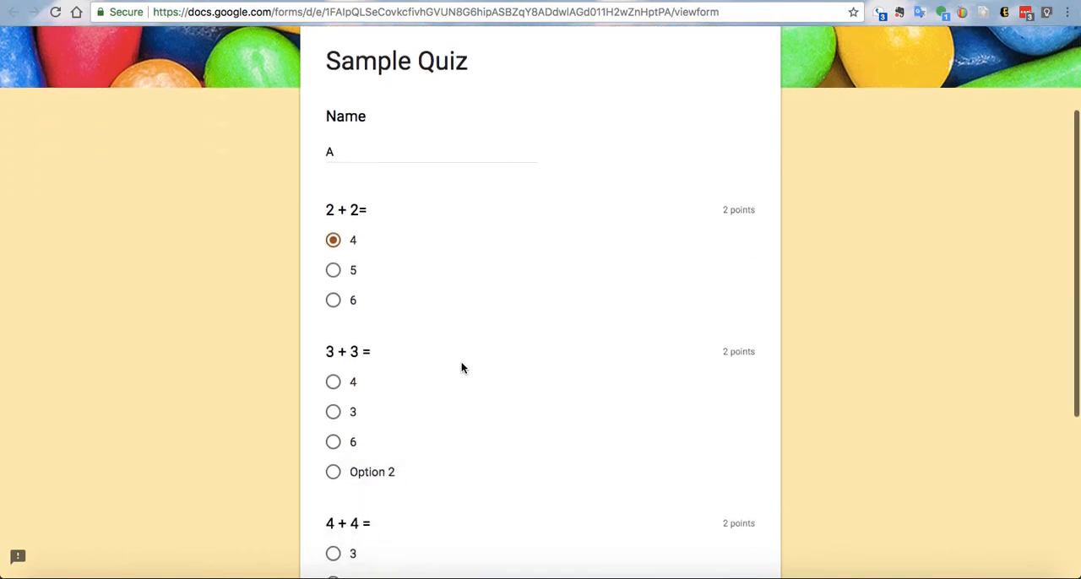
{"action": "left_click", "coordinate": [333, 441]}
{"action": "scroll", "coordinate": [442, 439], "scroll_direction": "down", "scroll_amount": 3}
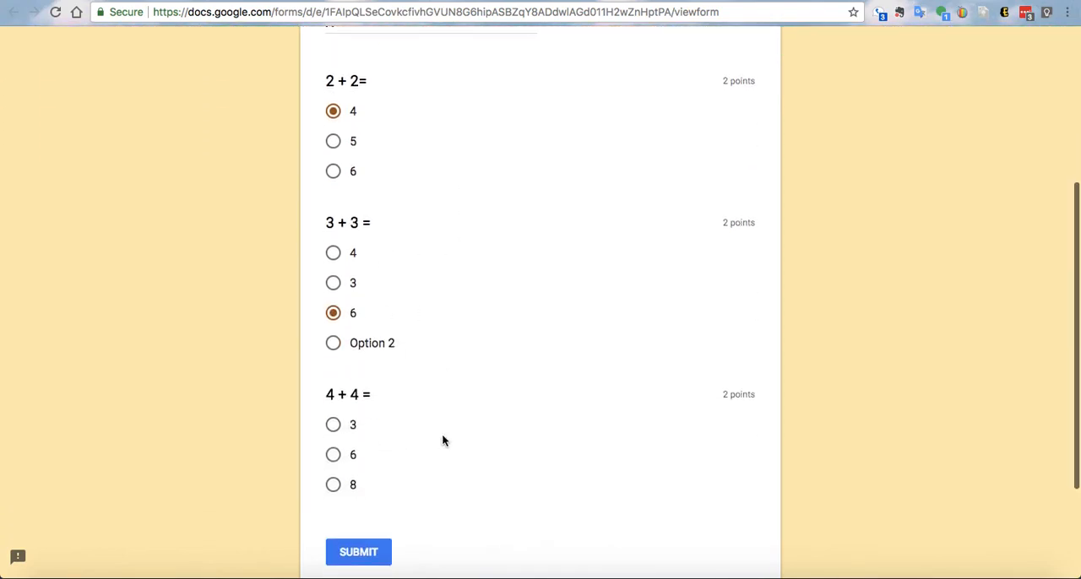
{"action": "left_click", "coordinate": [334, 457]}
{"action": "left_click", "coordinate": [366, 552]}
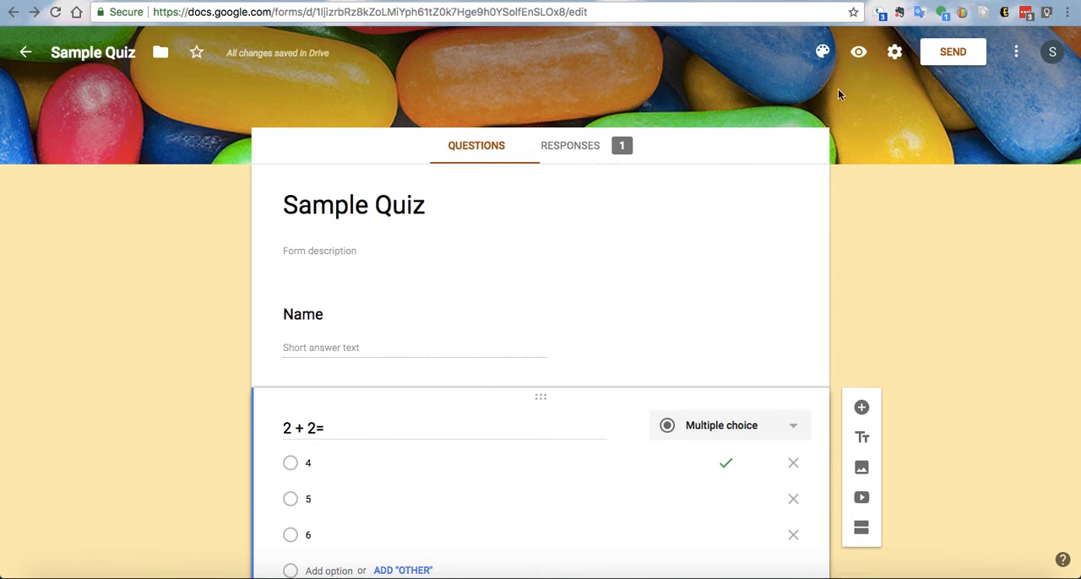
- Preview the quiz again and submit a second response with name "B", answering 5 for 2 + 2, 6 for 3 + 3 and 8 for 4 + 4
{"action": "left_click", "coordinate": [860, 53]}
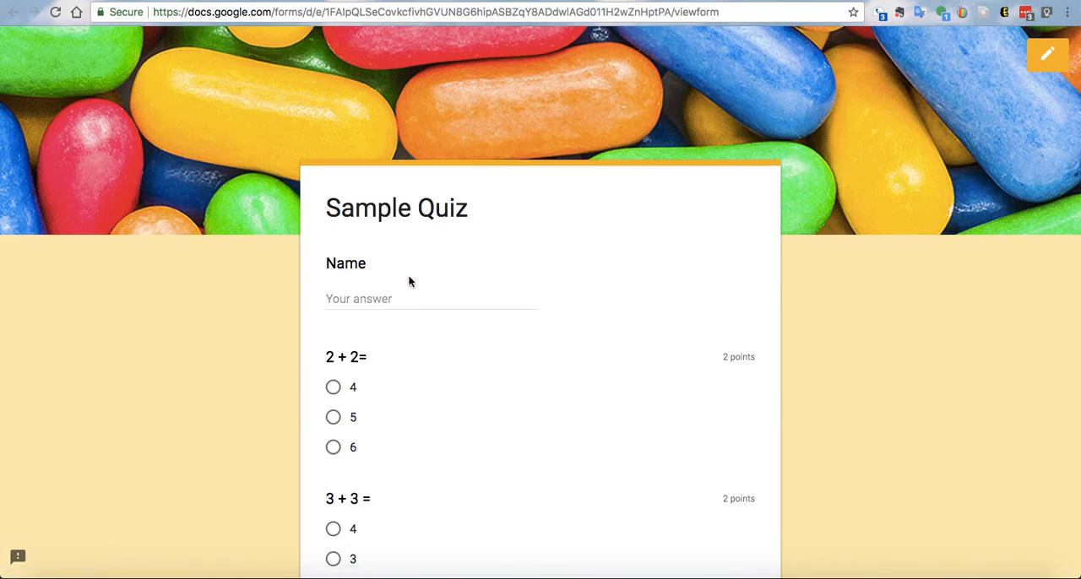
{"action": "left_click", "coordinate": [379, 301]}
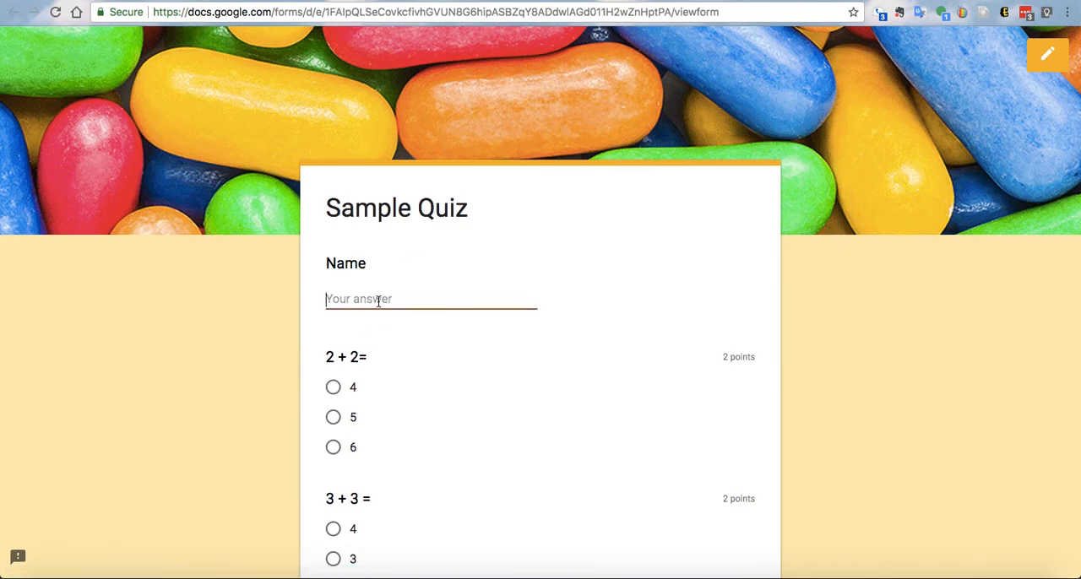
{"action": "type", "text": "B"}
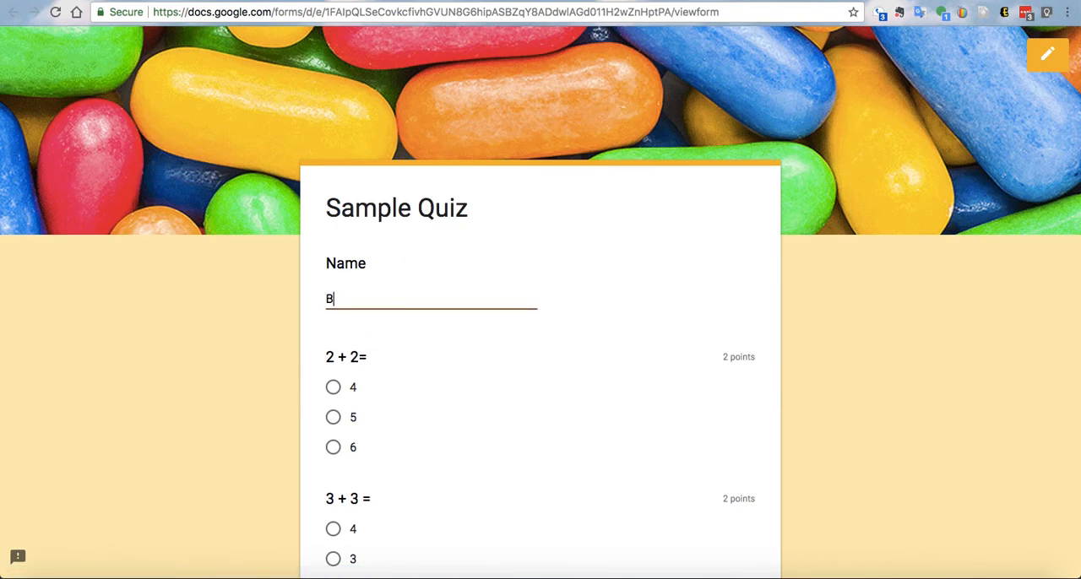
{"action": "left_click", "coordinate": [333, 417]}
{"action": "scroll", "coordinate": [380, 420], "scroll_direction": "down", "scroll_amount": 3}
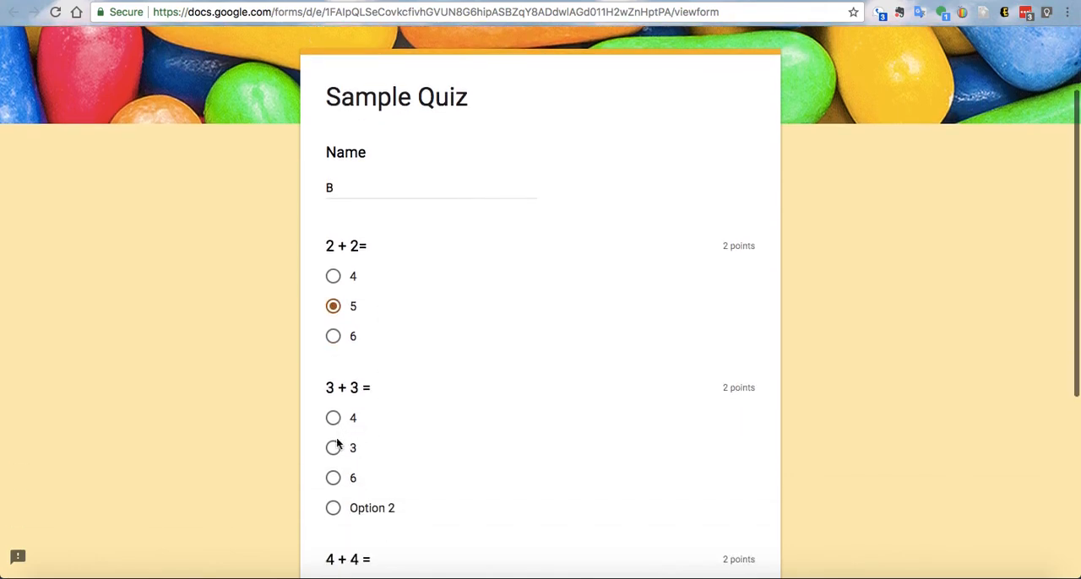
{"action": "left_click", "coordinate": [332, 478]}
{"action": "scroll", "coordinate": [333, 482], "scroll_direction": "down", "scroll_amount": 3}
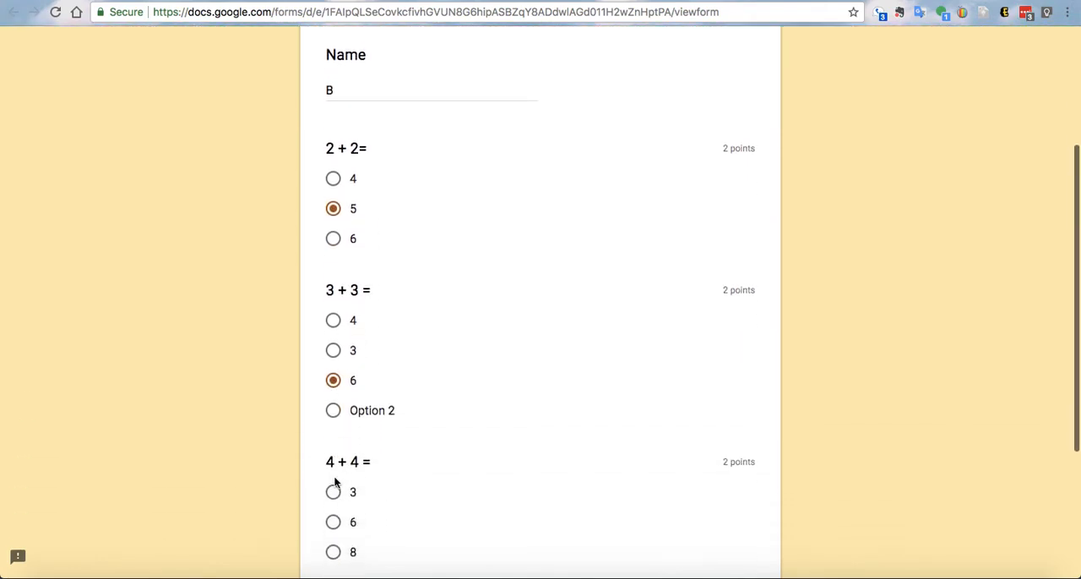
{"action": "scroll", "coordinate": [334, 524], "scroll_direction": "down", "scroll_amount": 1}
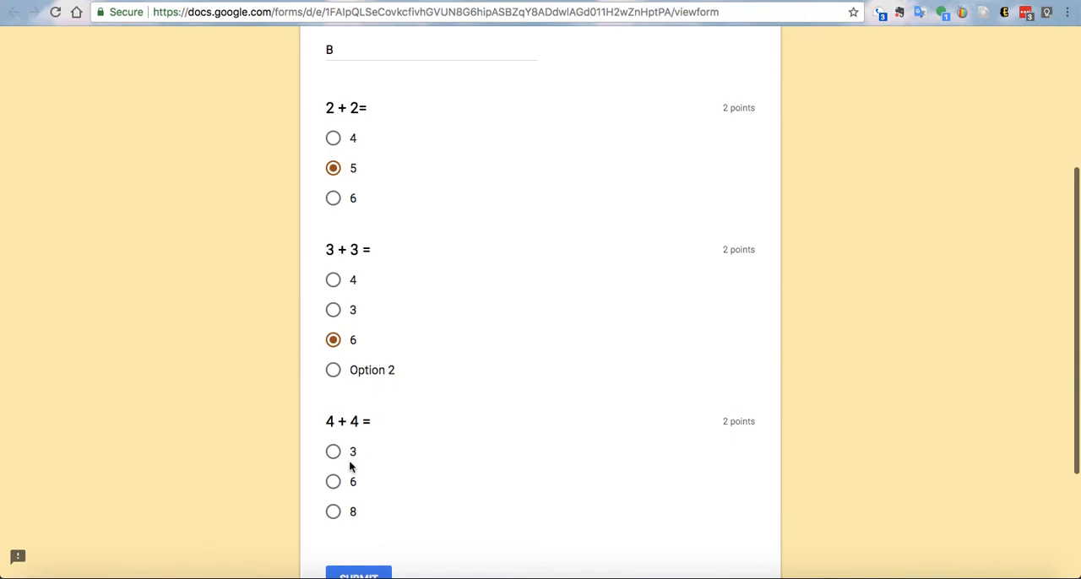
{"action": "left_click", "coordinate": [336, 509]}
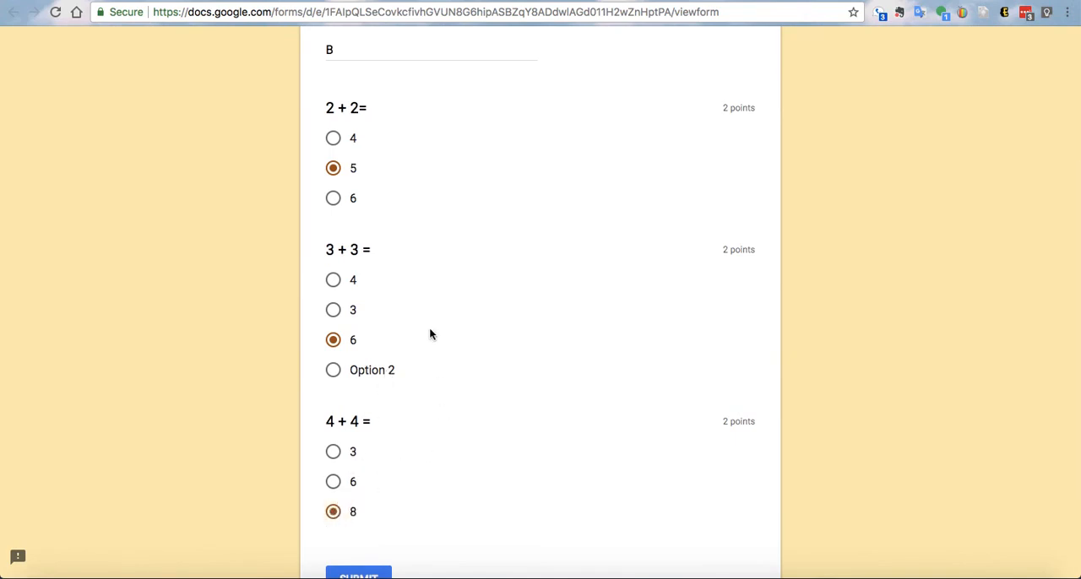
{"action": "scroll", "coordinate": [374, 523], "scroll_direction": "down", "scroll_amount": 2}
{"action": "left_click", "coordinate": [370, 503]}
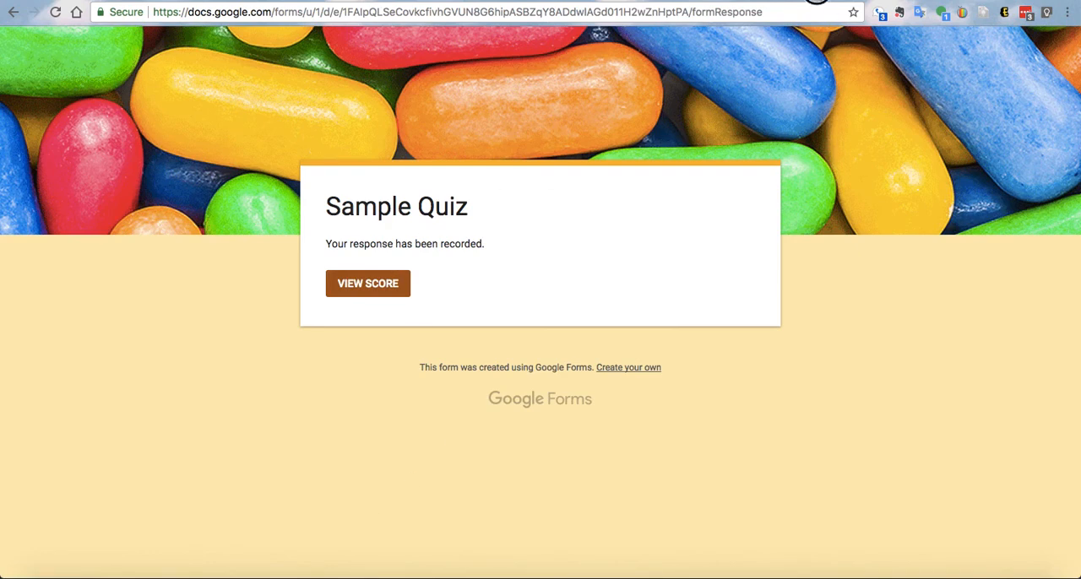
- Return to the form editor and examine the response summary's score insights, points distribution and submitted names
{"action": "left_click", "coordinate": [817, 1]}
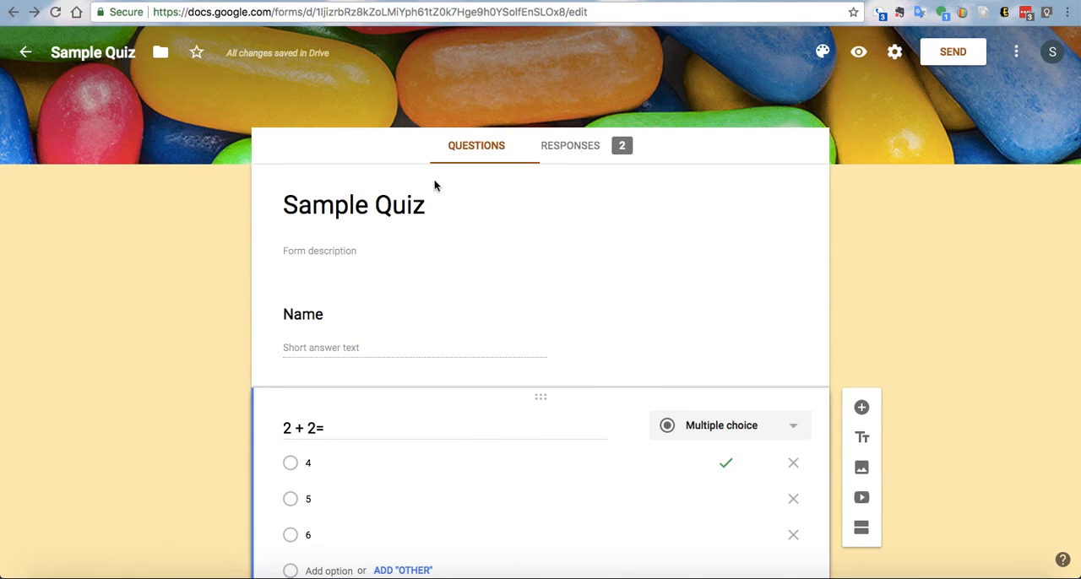
{"action": "left_click", "coordinate": [569, 150]}
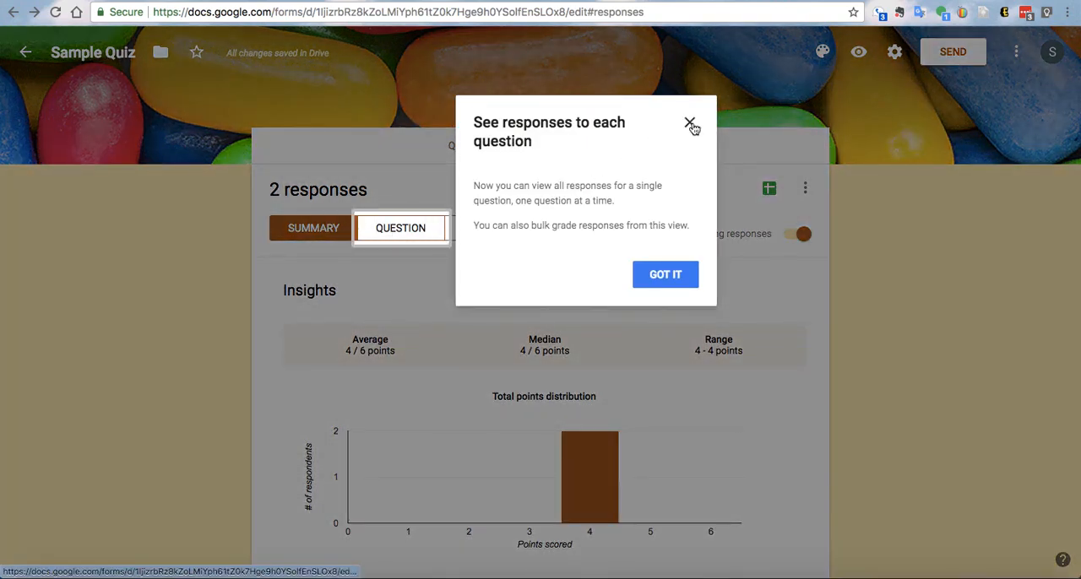
{"action": "left_click", "coordinate": [664, 274]}
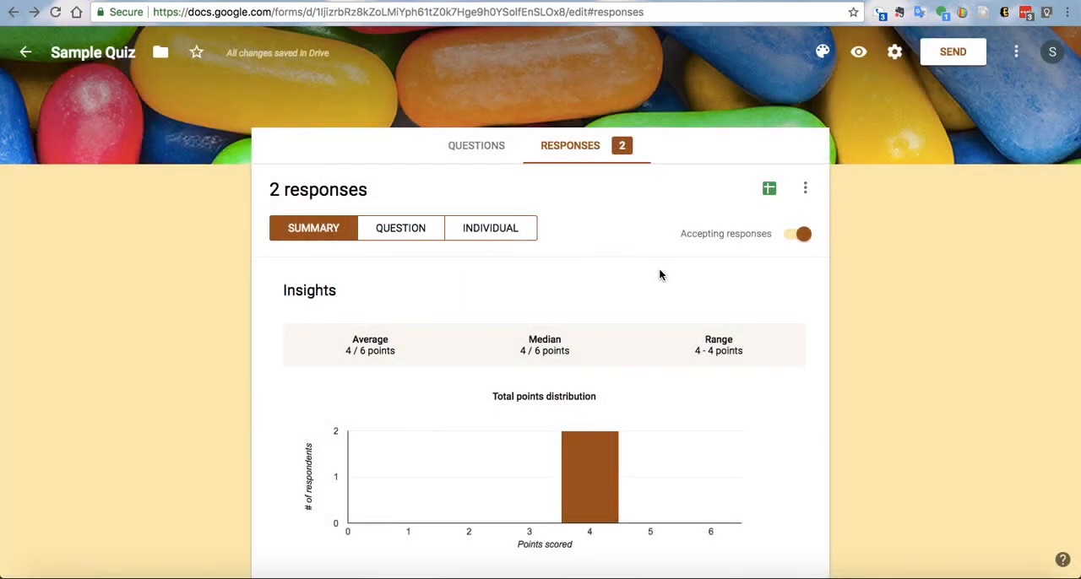
{"action": "scroll", "coordinate": [660, 274], "scroll_direction": "down", "scroll_amount": 1}
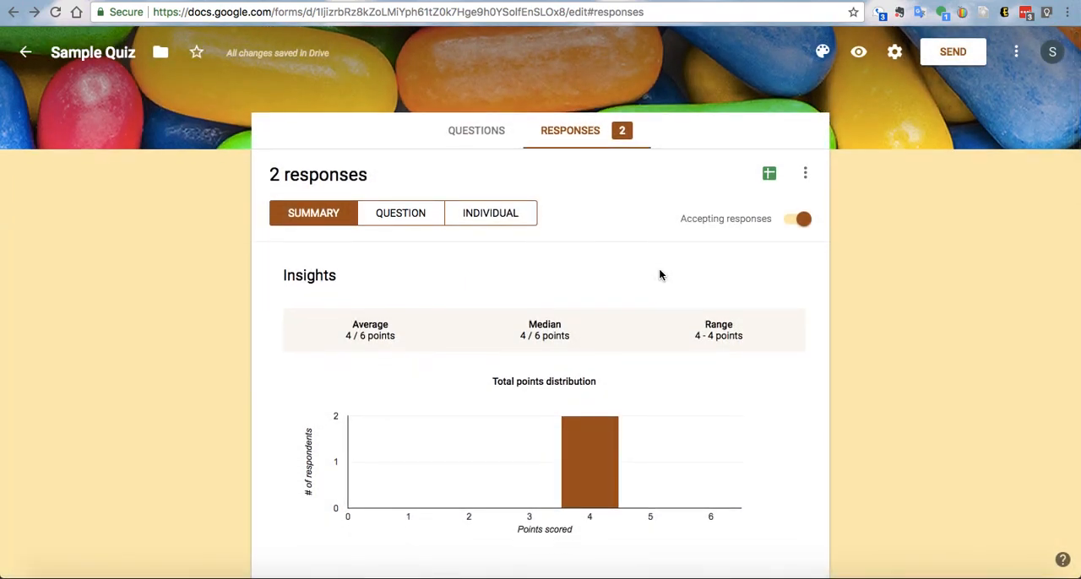
{"action": "scroll", "coordinate": [661, 275], "scroll_direction": "down", "scroll_amount": 1}
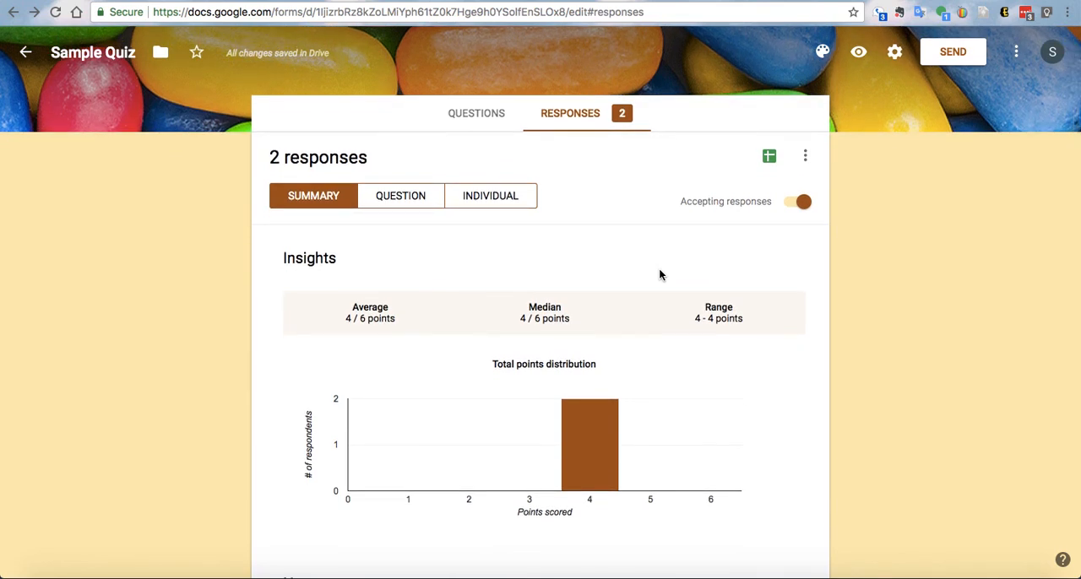
{"action": "scroll", "coordinate": [660, 274], "scroll_direction": "down", "scroll_amount": 1}
{"action": "scroll", "coordinate": [660, 274], "scroll_direction": "down", "scroll_amount": 4}
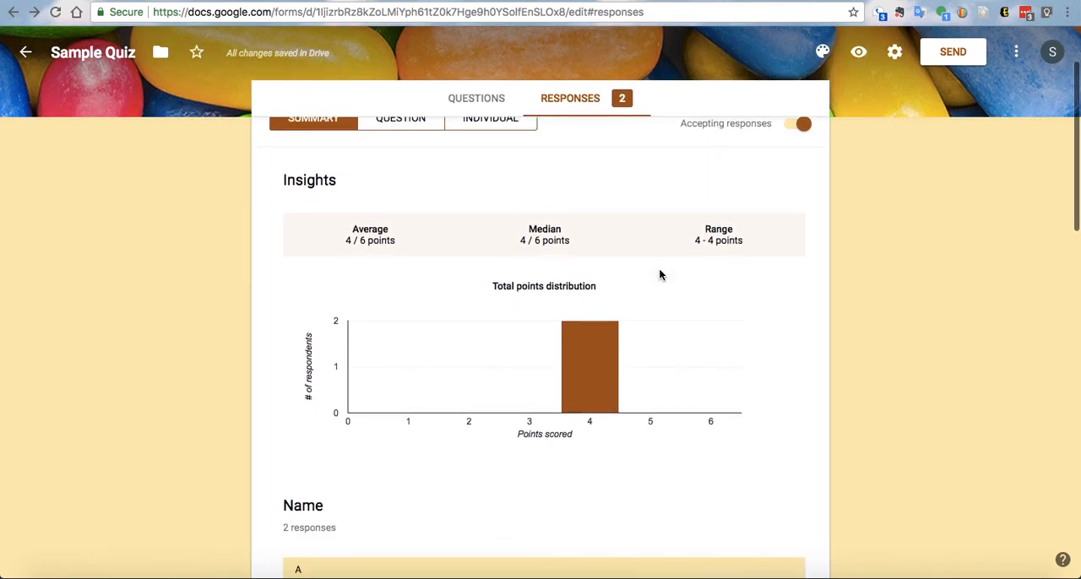
{"action": "scroll", "coordinate": [659, 268], "scroll_direction": "down", "scroll_amount": 1}
{"action": "scroll", "coordinate": [605, 400], "scroll_direction": "down", "scroll_amount": 4}
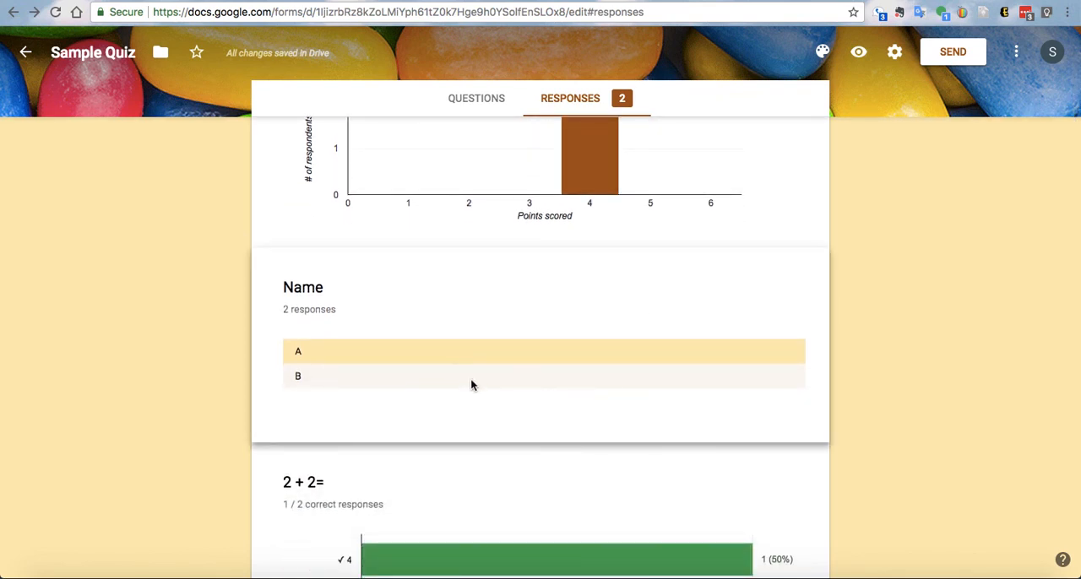
- Examine the answer charts for each math question in the response summary and return to the quiz questions
{"action": "scroll", "coordinate": [595, 390], "scroll_direction": "down", "scroll_amount": 5}
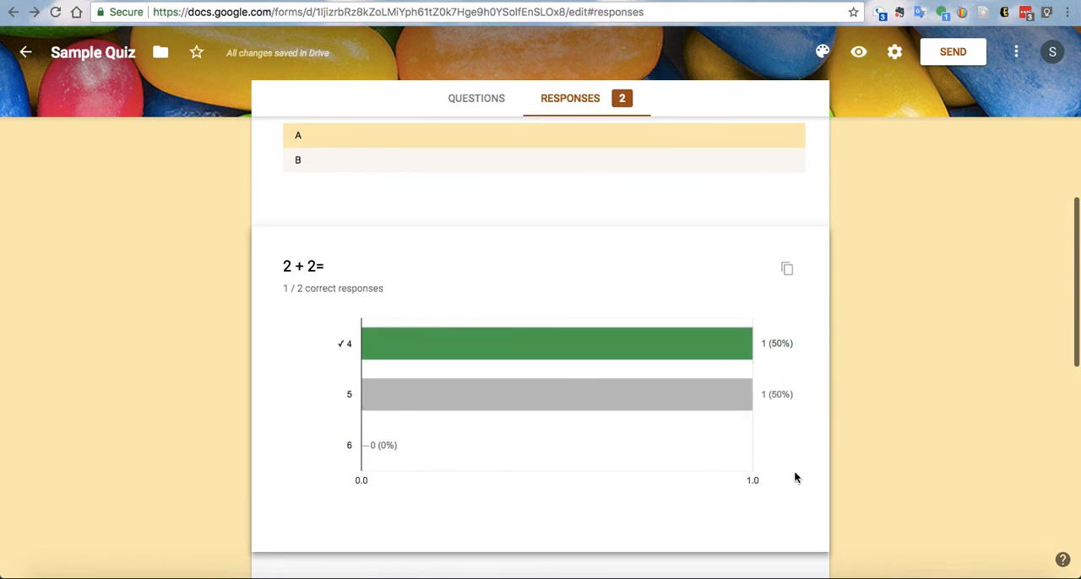
{"action": "scroll", "coordinate": [805, 479], "scroll_direction": "down", "scroll_amount": 5}
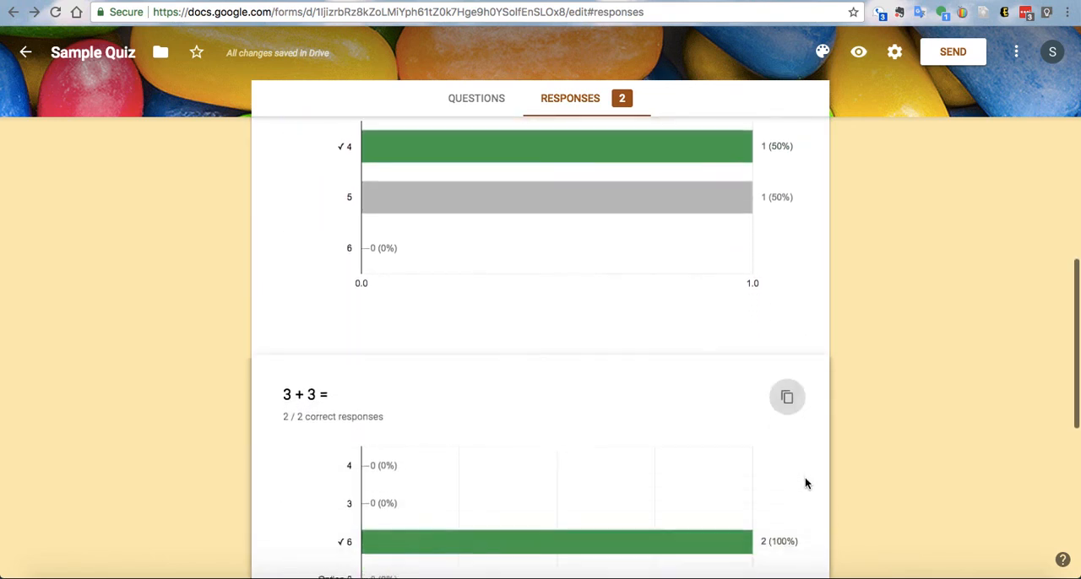
{"action": "scroll", "coordinate": [805, 483], "scroll_direction": "down", "scroll_amount": 10}
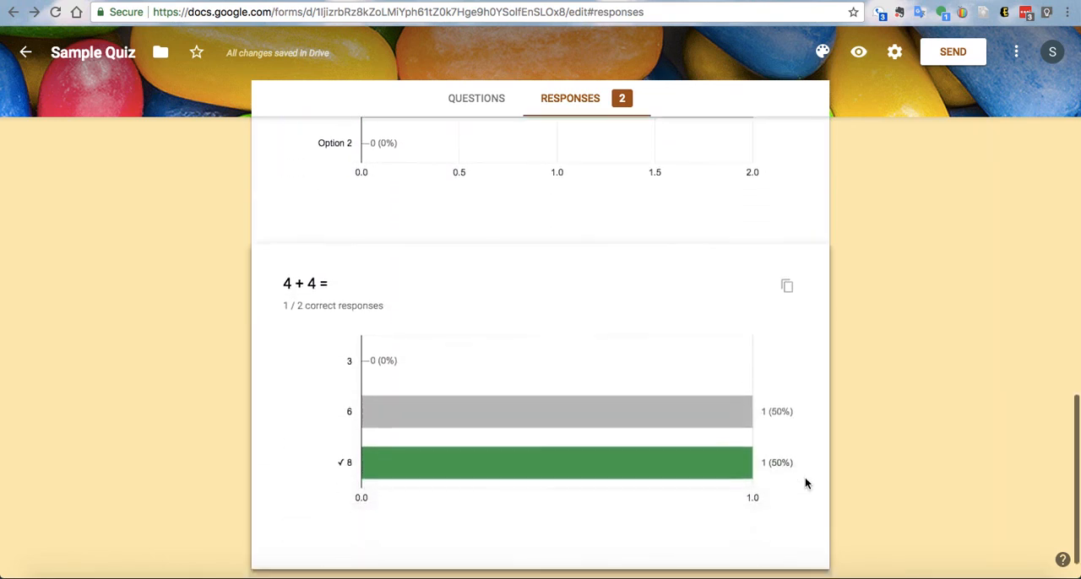
{"action": "scroll", "coordinate": [805, 483], "scroll_direction": "up", "scroll_amount": 14}
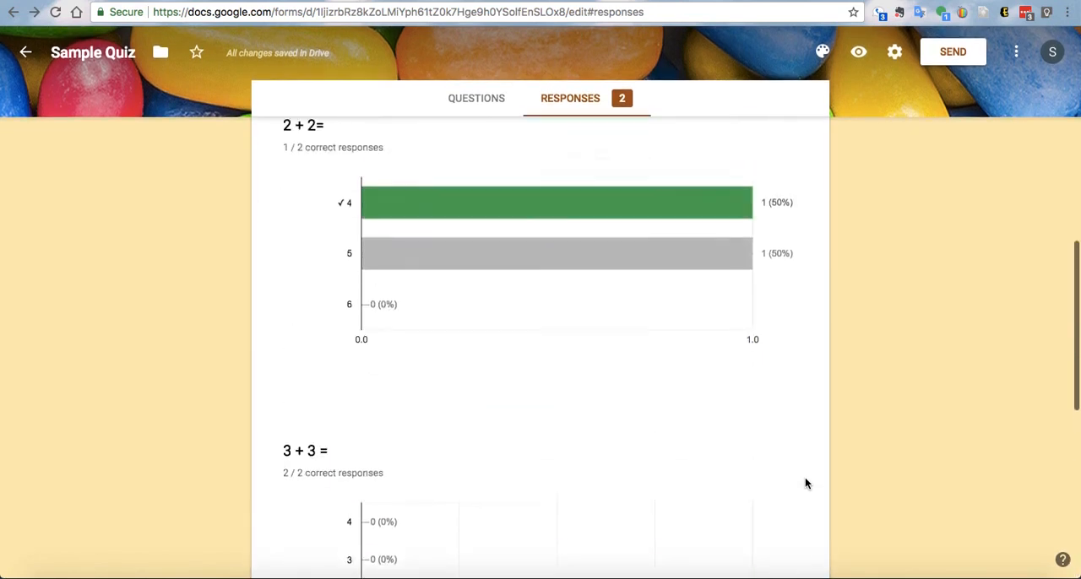
{"action": "scroll", "coordinate": [805, 483], "scroll_direction": "up", "scroll_amount": 7}
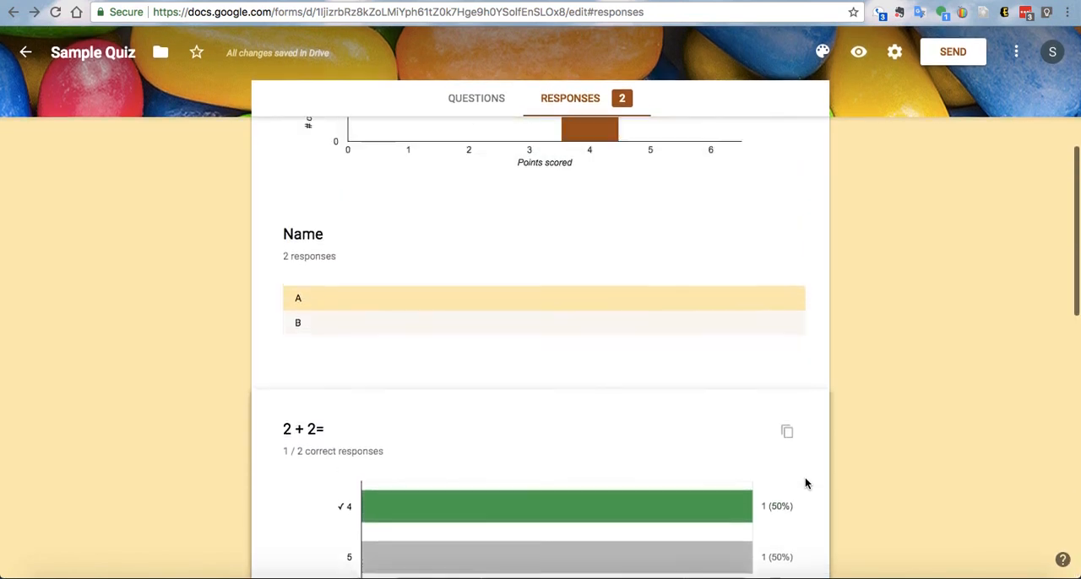
{"action": "scroll", "coordinate": [805, 483], "scroll_direction": "up", "scroll_amount": 2}
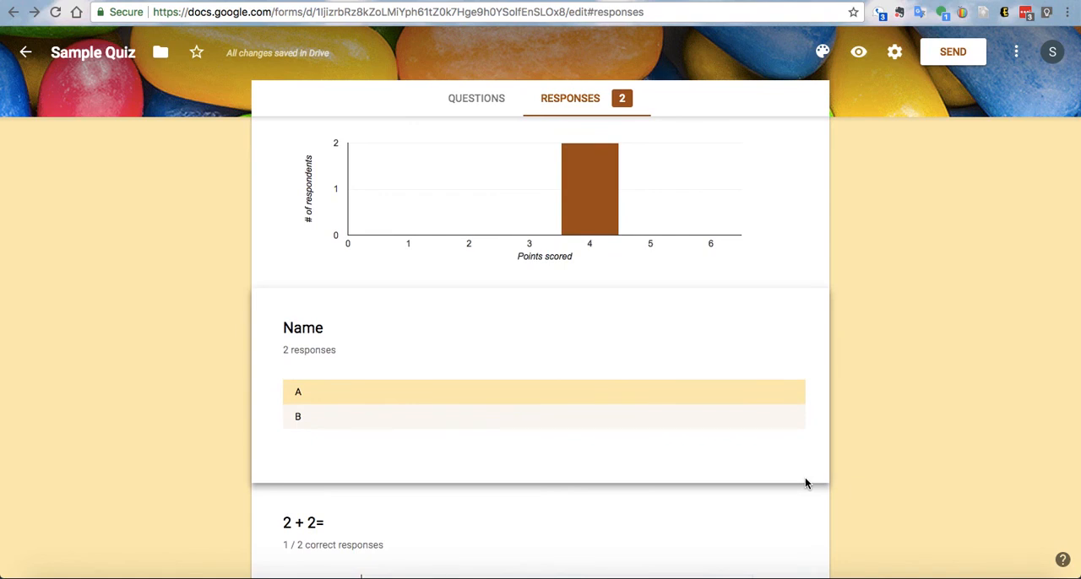
{"action": "scroll", "coordinate": [805, 483], "scroll_direction": "up", "scroll_amount": 3}
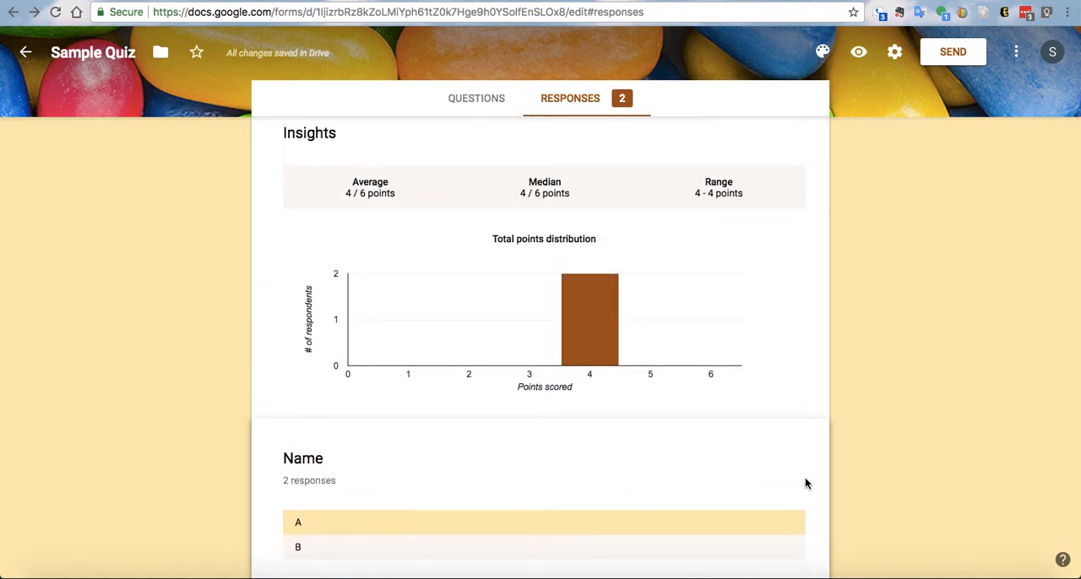
{"action": "left_click", "coordinate": [597, 145]}
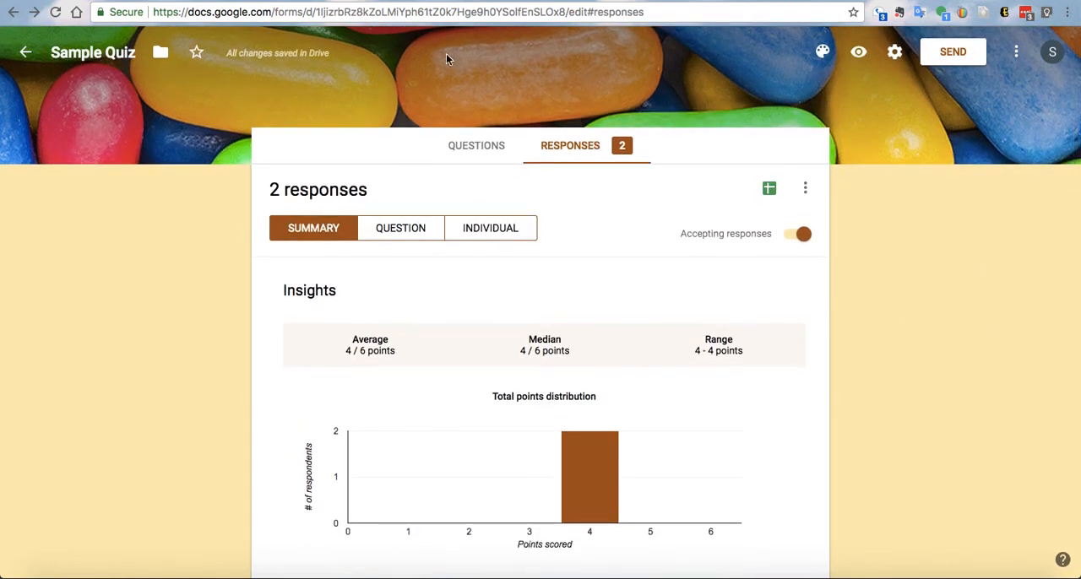
{"action": "left_click", "coordinate": [459, 146]}
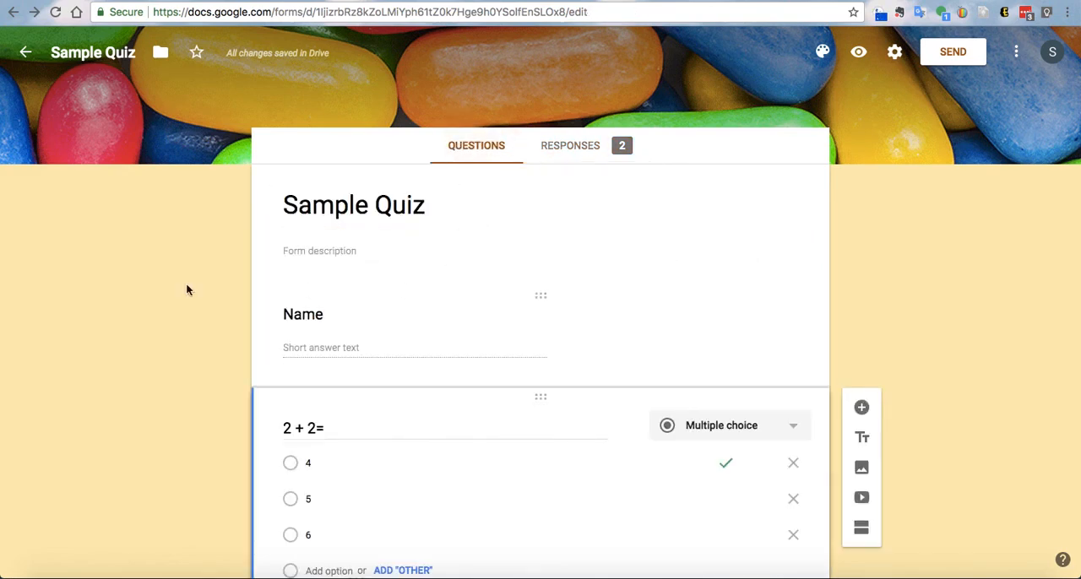